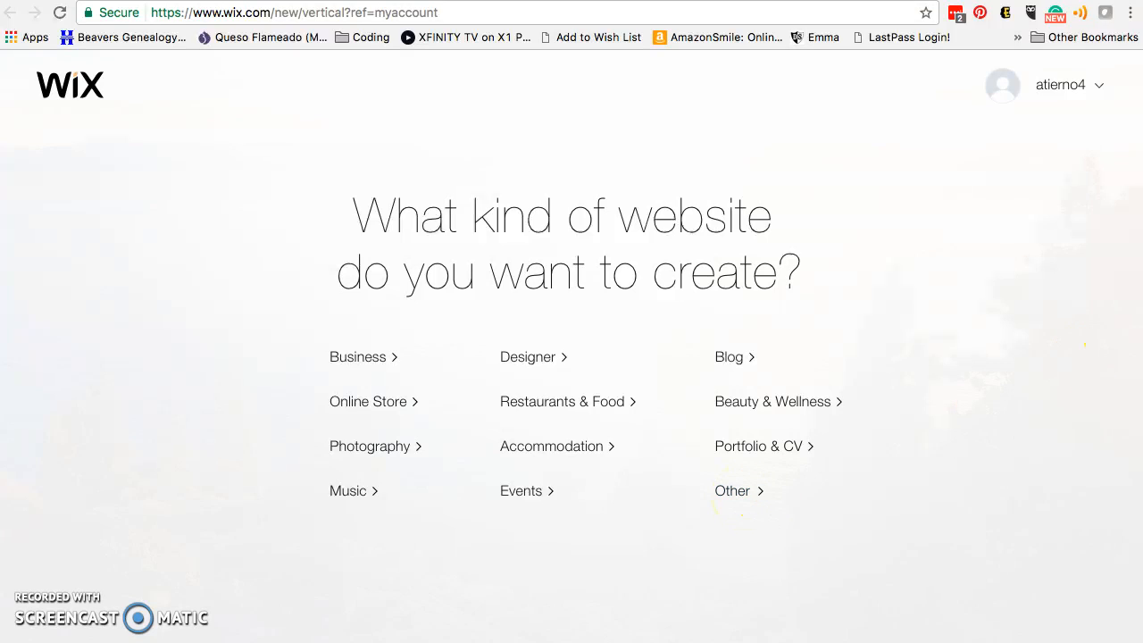
Step: Choose Other as the kind of website and show the Blank Templates
{"action": "left_click", "coordinate": [730, 493]}
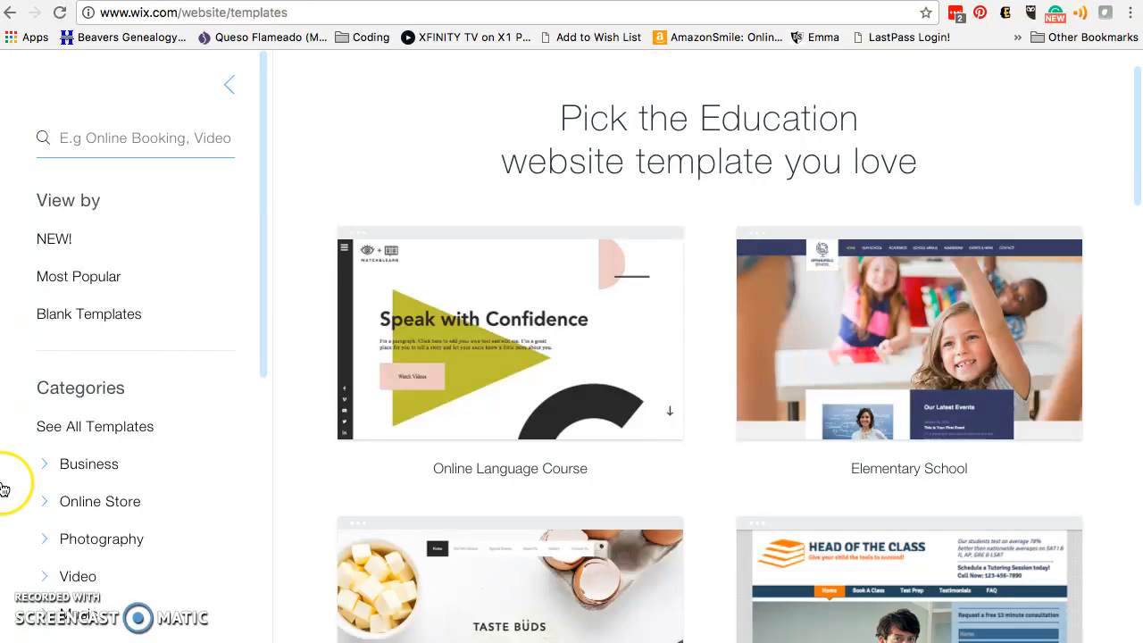
{"action": "scroll", "coordinate": [8, 482], "scroll_direction": "down", "scroll_amount": 6}
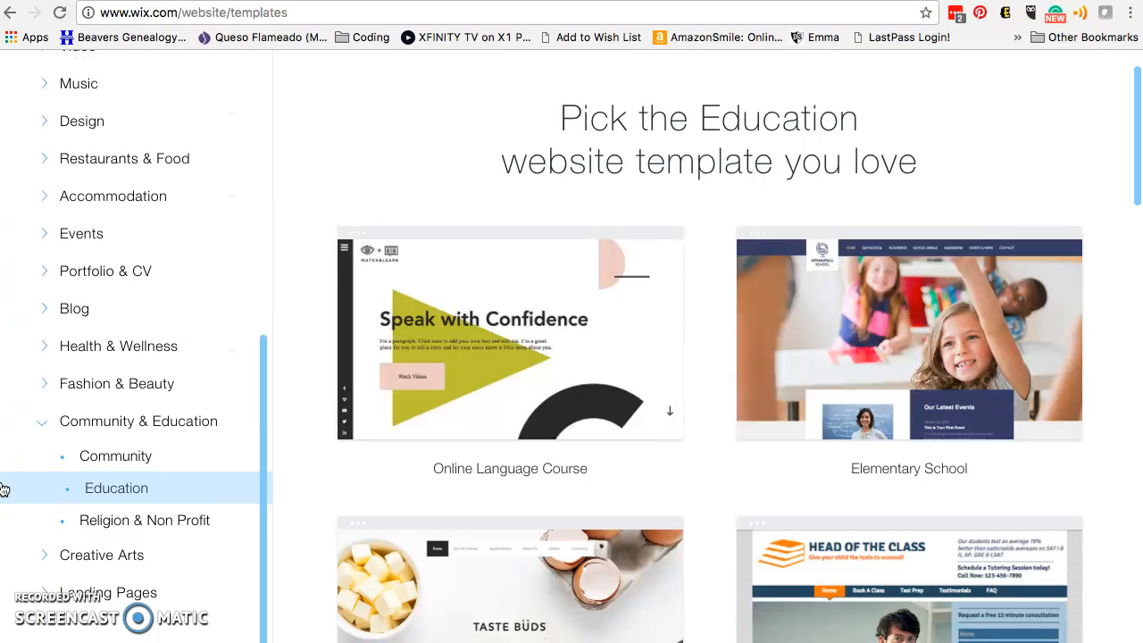
{"action": "scroll", "coordinate": [4, 489], "scroll_direction": "up", "scroll_amount": 6}
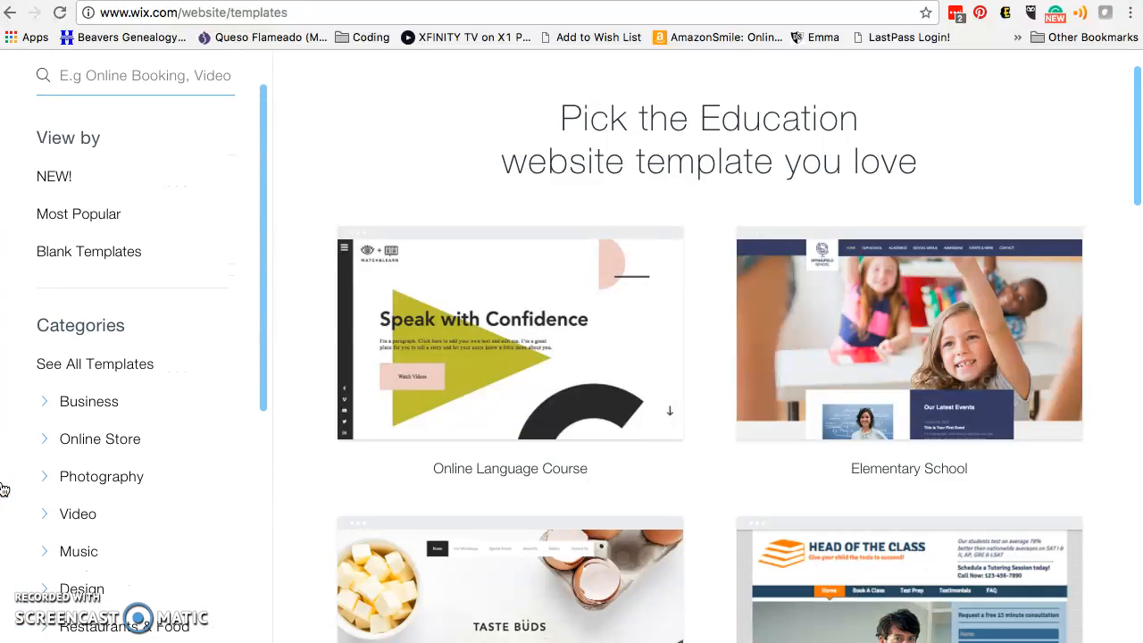
{"action": "scroll", "coordinate": [27, 482], "scroll_direction": "up", "scroll_amount": 1}
{"action": "left_click", "coordinate": [76, 317]}
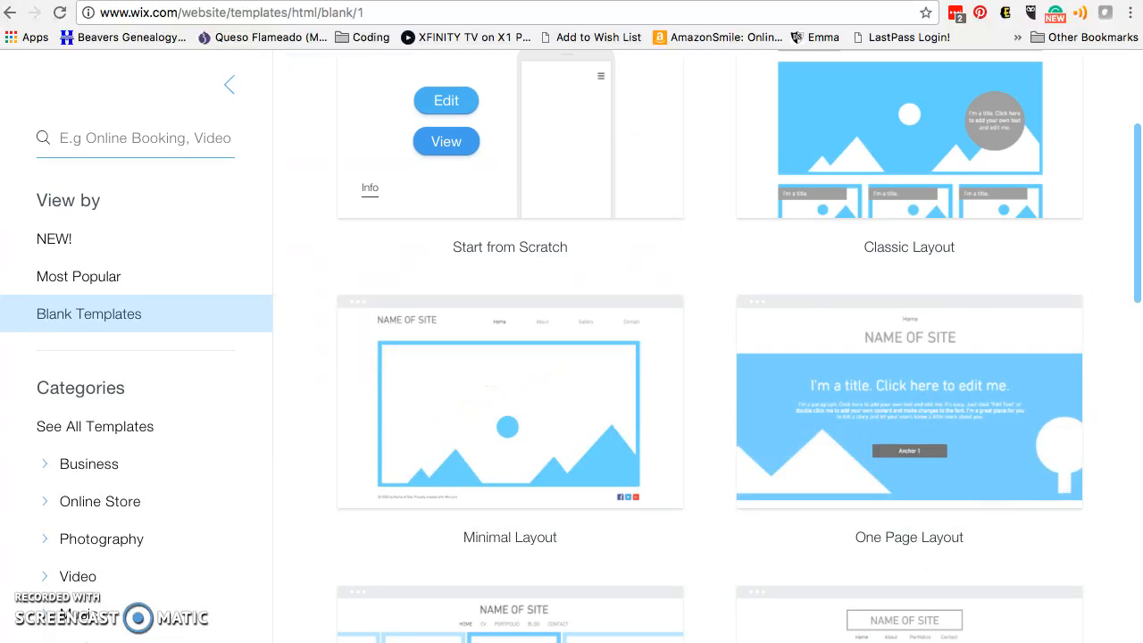
Step: Look over the blank template layouts, including the Classic, One Page and Gallery layouts
{"action": "scroll", "coordinate": [1111, 207], "scroll_direction": "up", "scroll_amount": 3}
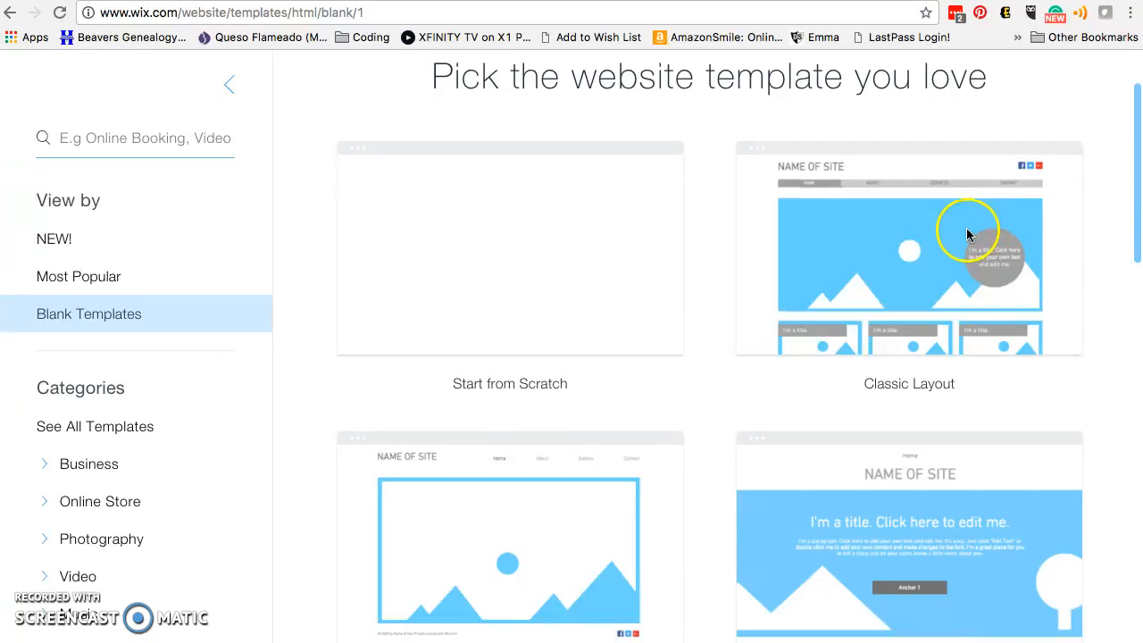
{"action": "mouse_move", "coordinate": [968, 235]}
{"action": "left_click", "coordinate": [967, 261]}
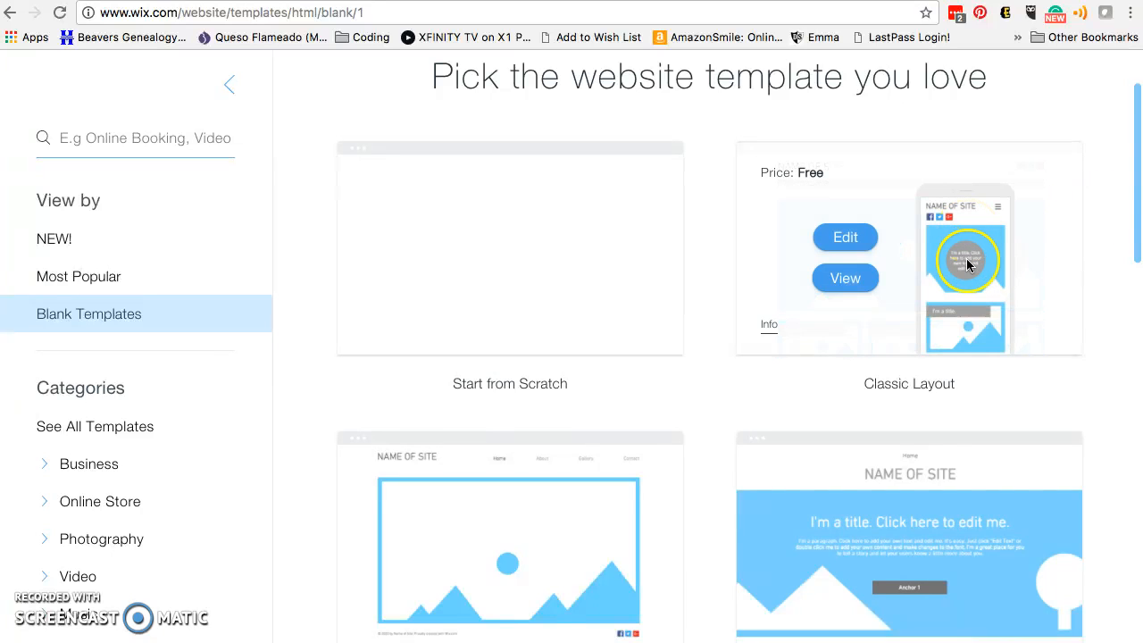
{"action": "mouse_move", "coordinate": [910, 540]}
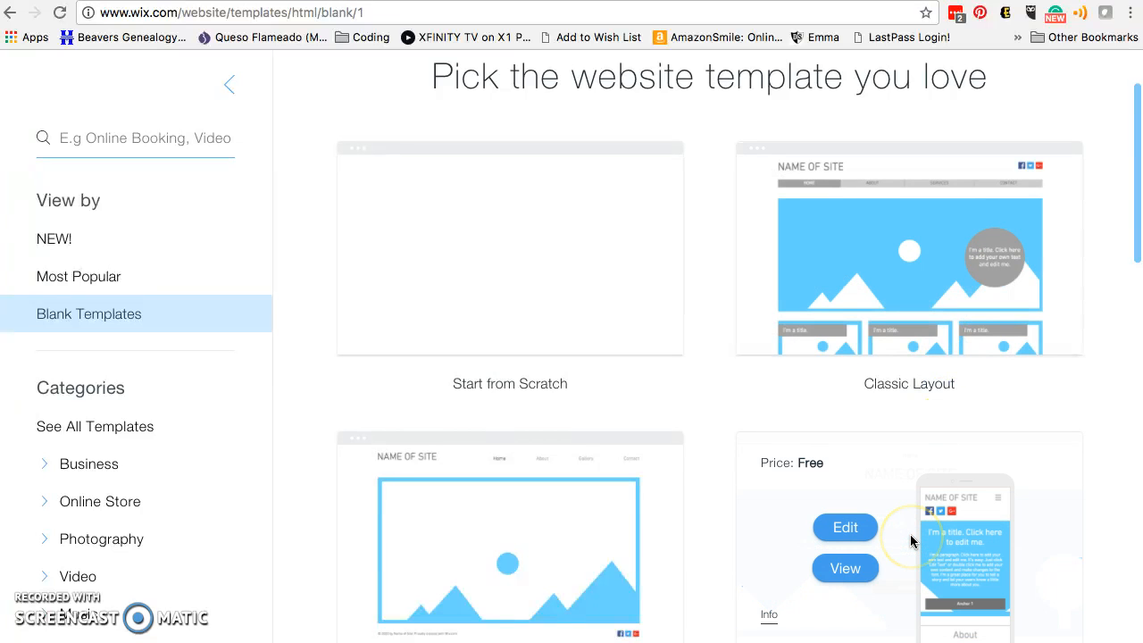
{"action": "scroll", "coordinate": [910, 533], "scroll_direction": "down", "scroll_amount": 5}
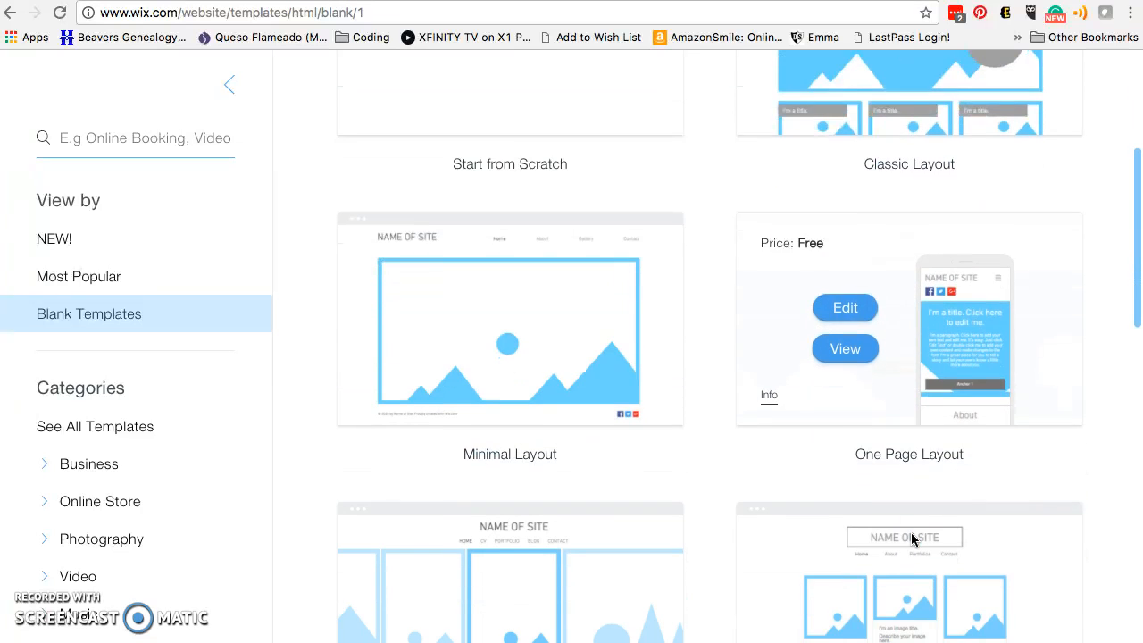
{"action": "left_click", "coordinate": [910, 583]}
{"action": "scroll", "coordinate": [910, 583], "scroll_direction": "down", "scroll_amount": 3}
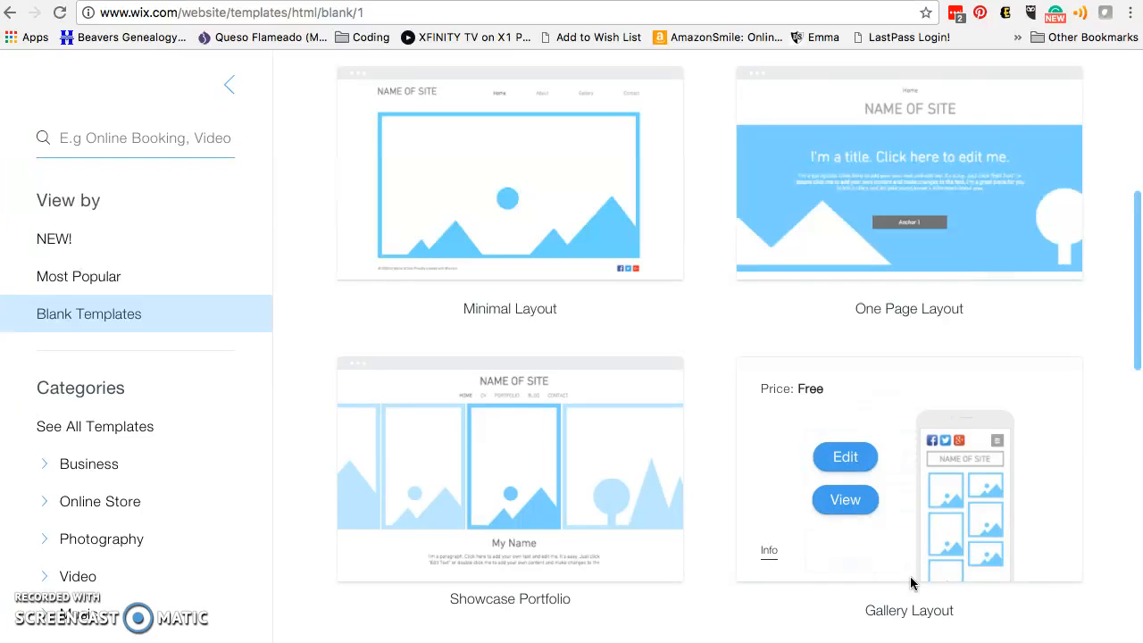
Step: Open the Start from Scratch blank template for editing
{"action": "scroll", "coordinate": [910, 583], "scroll_direction": "up", "scroll_amount": 4}
{"action": "scroll", "coordinate": [909, 582], "scroll_direction": "up", "scroll_amount": 8}
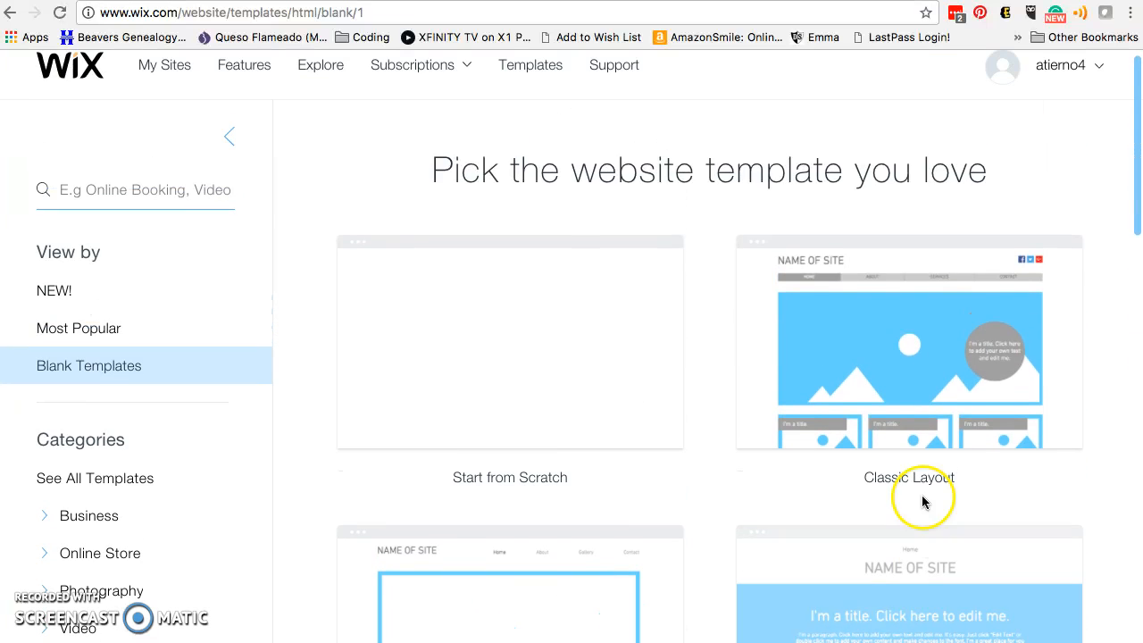
{"action": "mouse_move", "coordinate": [508, 385]}
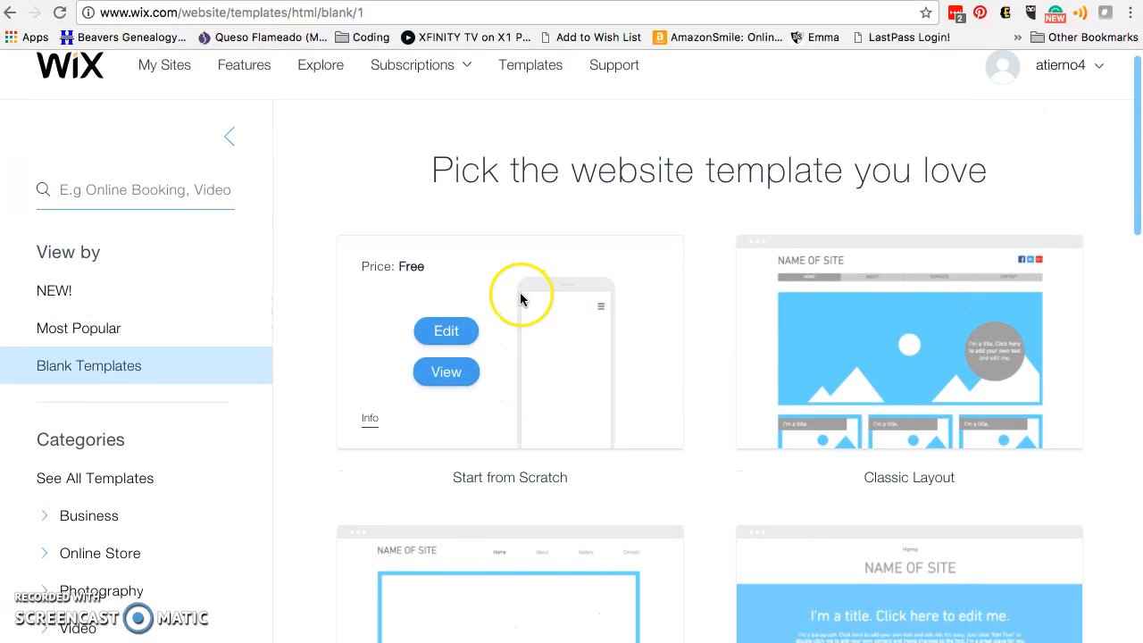
{"action": "left_click", "coordinate": [446, 331]}
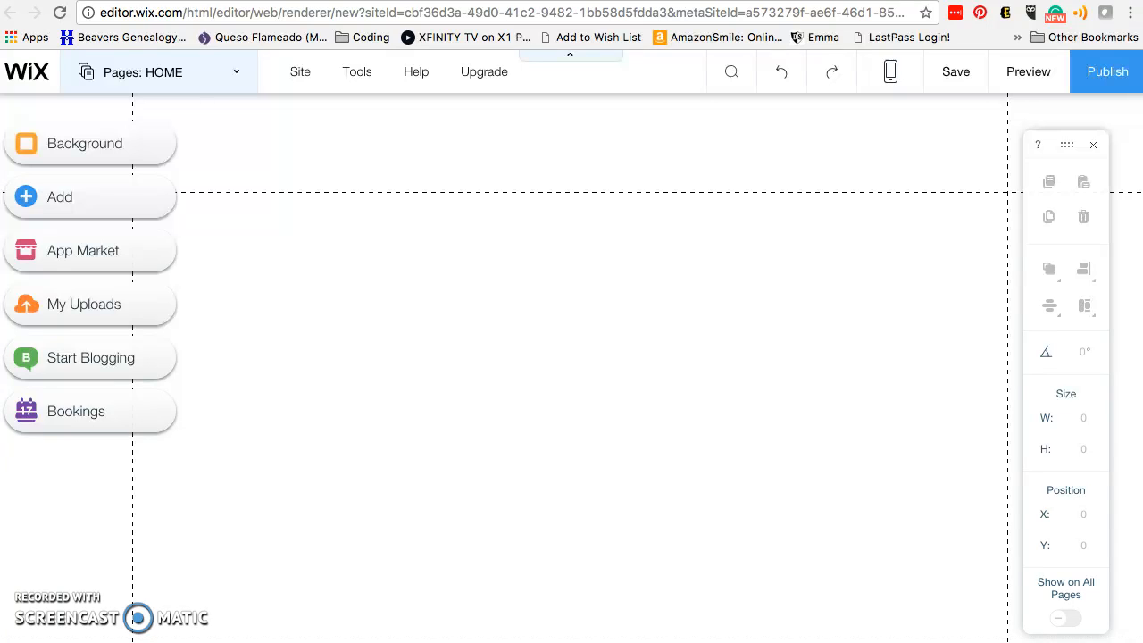
Step: Review the list of the site's pages and the available site commands
{"action": "left_click", "coordinate": [134, 73]}
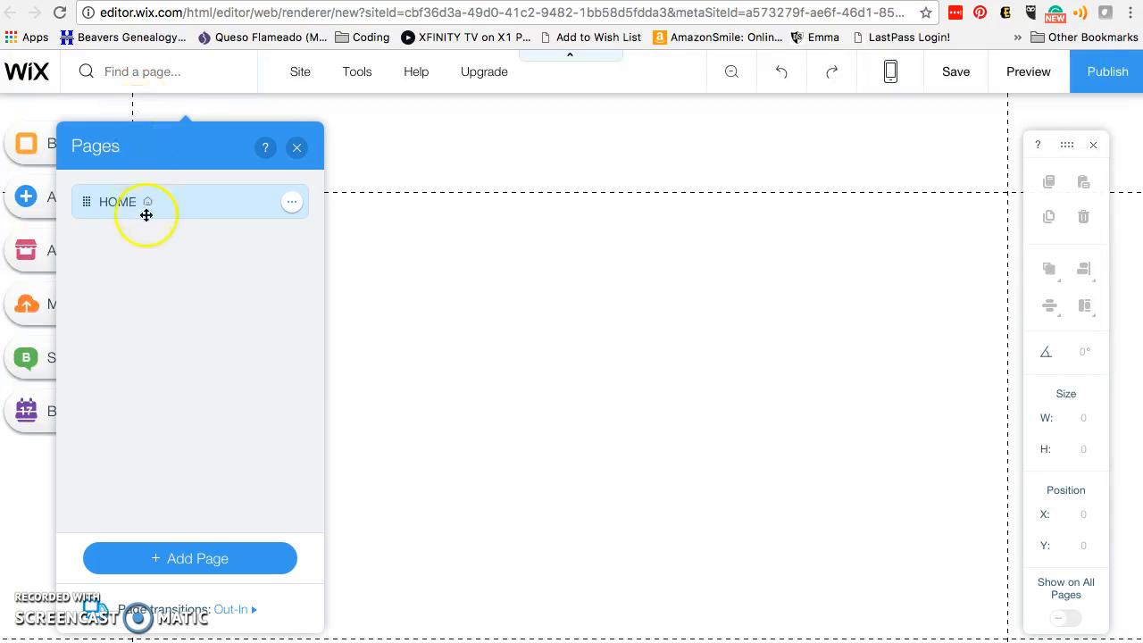
{"action": "left_click", "coordinate": [296, 149]}
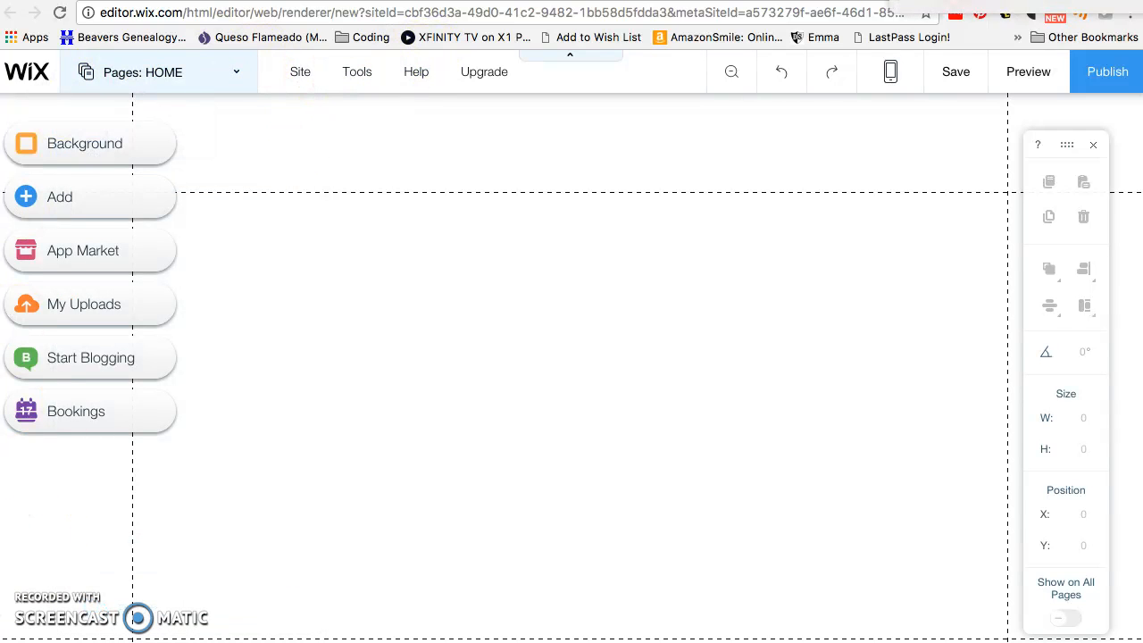
{"action": "left_click", "coordinate": [301, 82]}
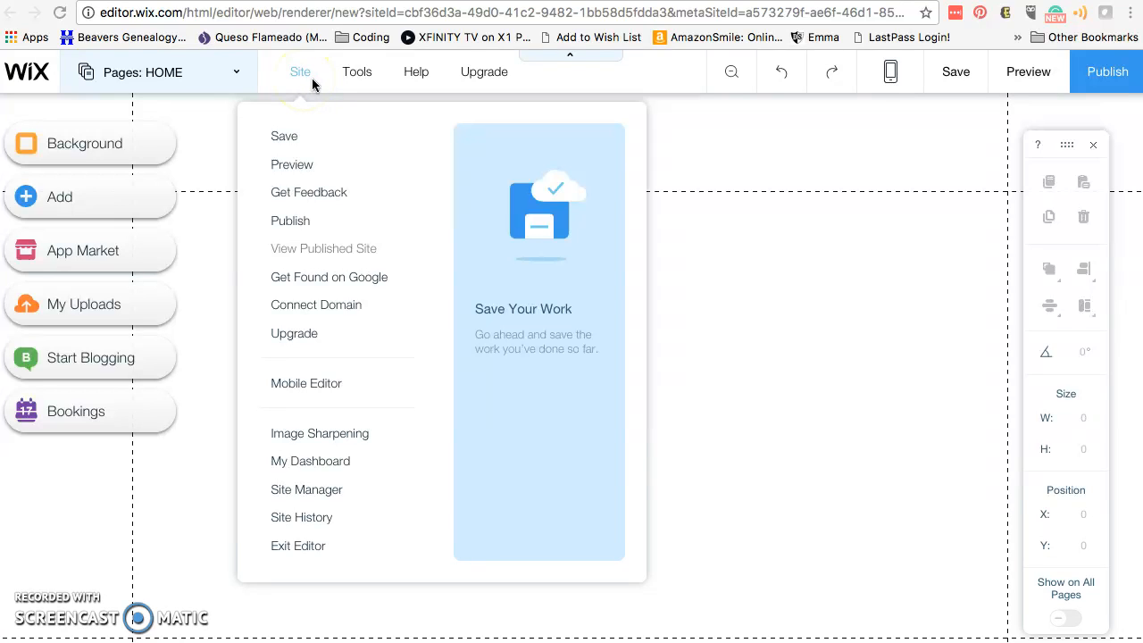
{"action": "left_click", "coordinate": [362, 74]}
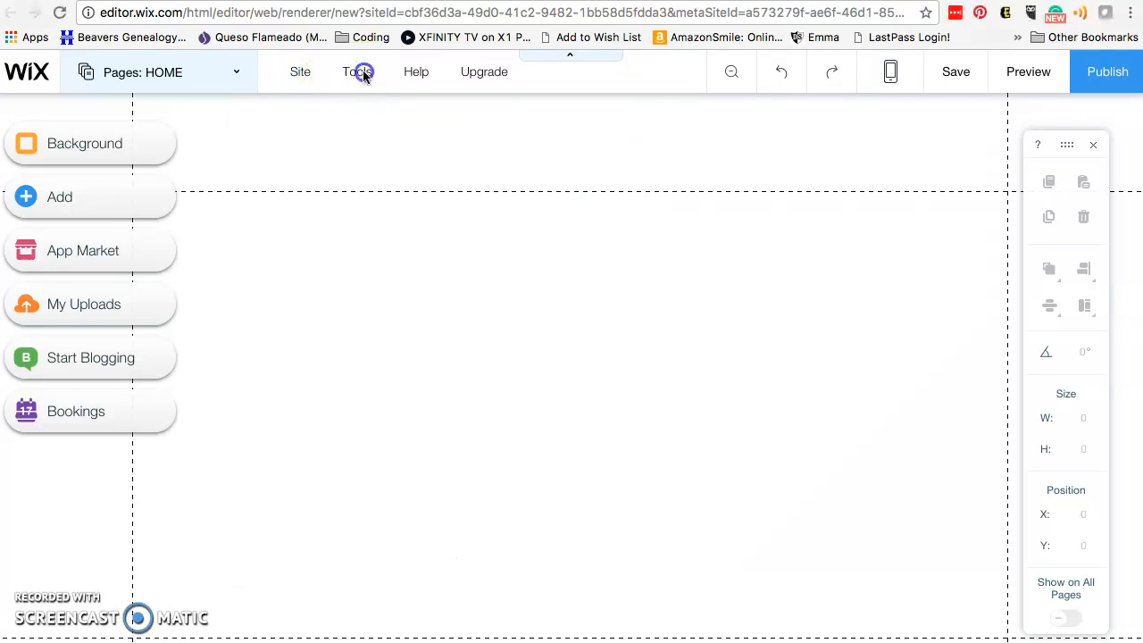
Step: Show the rulers around the editing canvas, and hide them again
{"action": "left_click", "coordinate": [362, 75]}
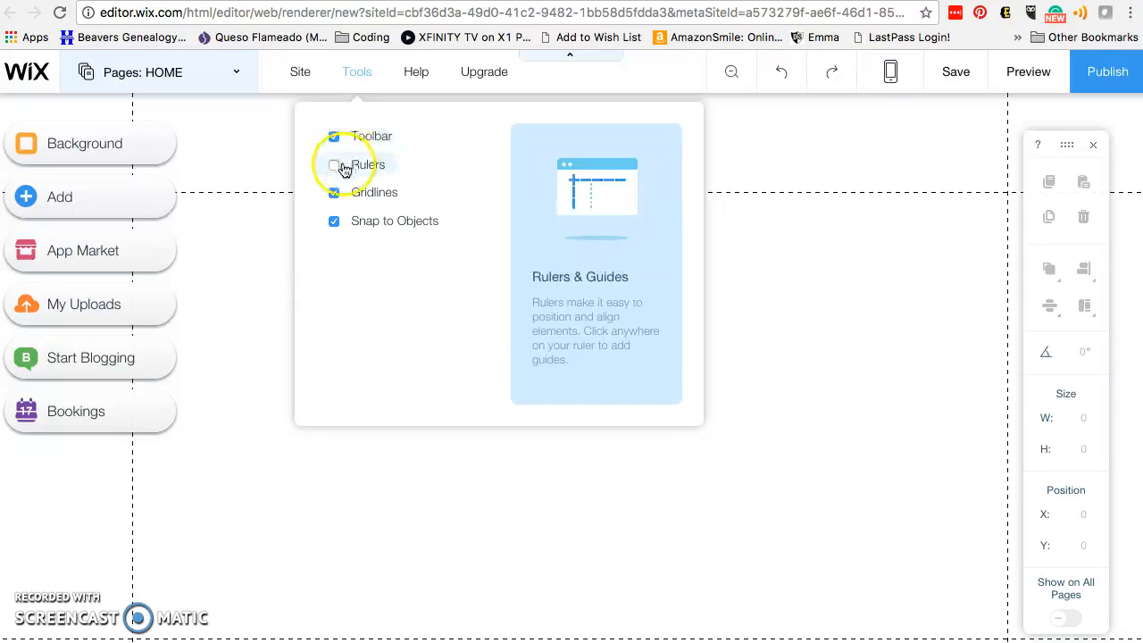
{"action": "left_click", "coordinate": [338, 168]}
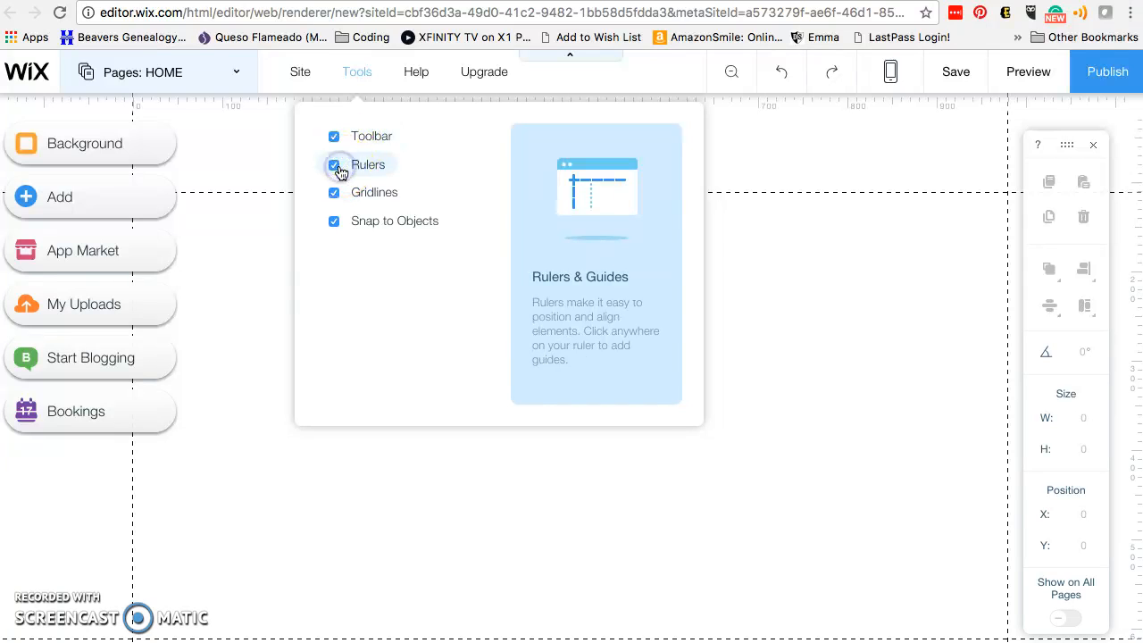
{"action": "left_click", "coordinate": [337, 168]}
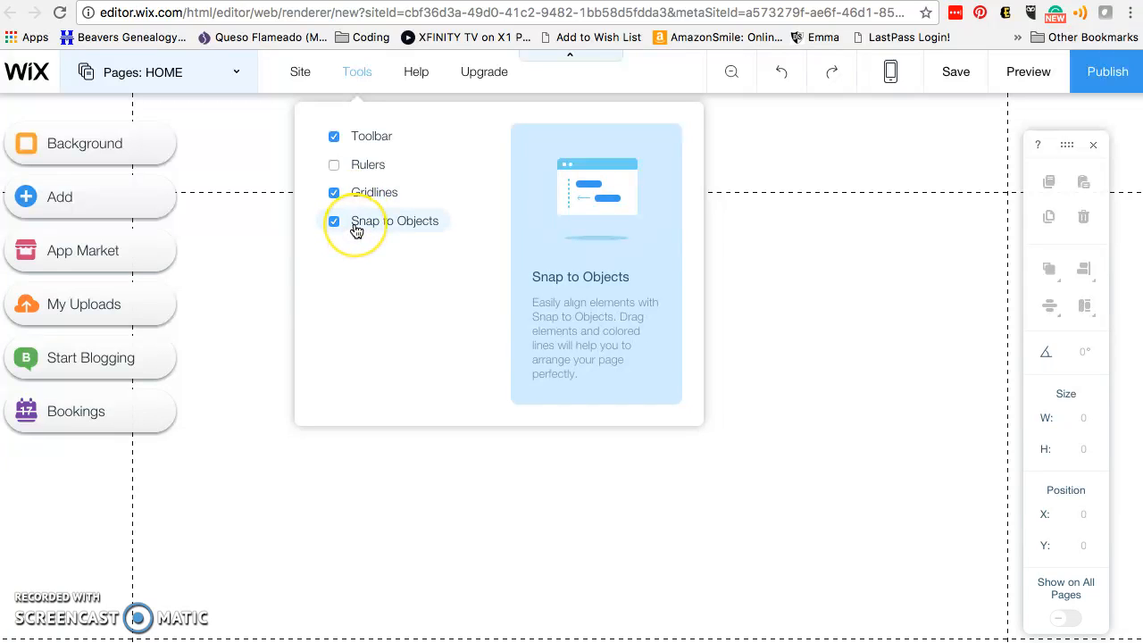
{"action": "left_click", "coordinate": [753, 326]}
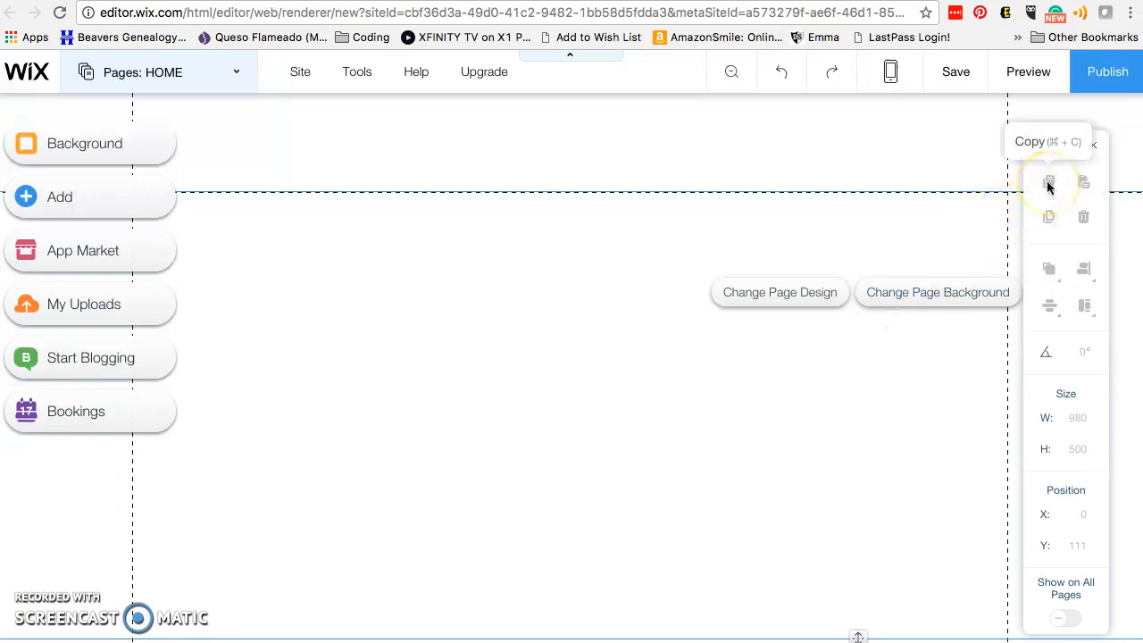
{"action": "left_click", "coordinate": [1083, 185]}
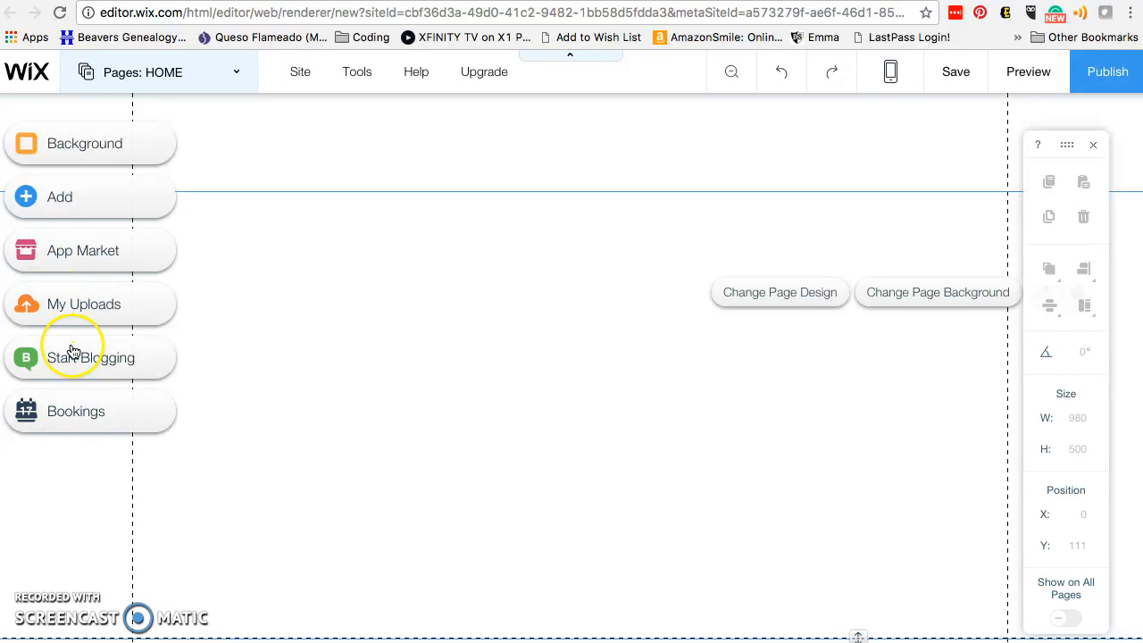
Step: Open the page background options and preview the Floating Particles and Bananas backgrounds
{"action": "left_click", "coordinate": [94, 156]}
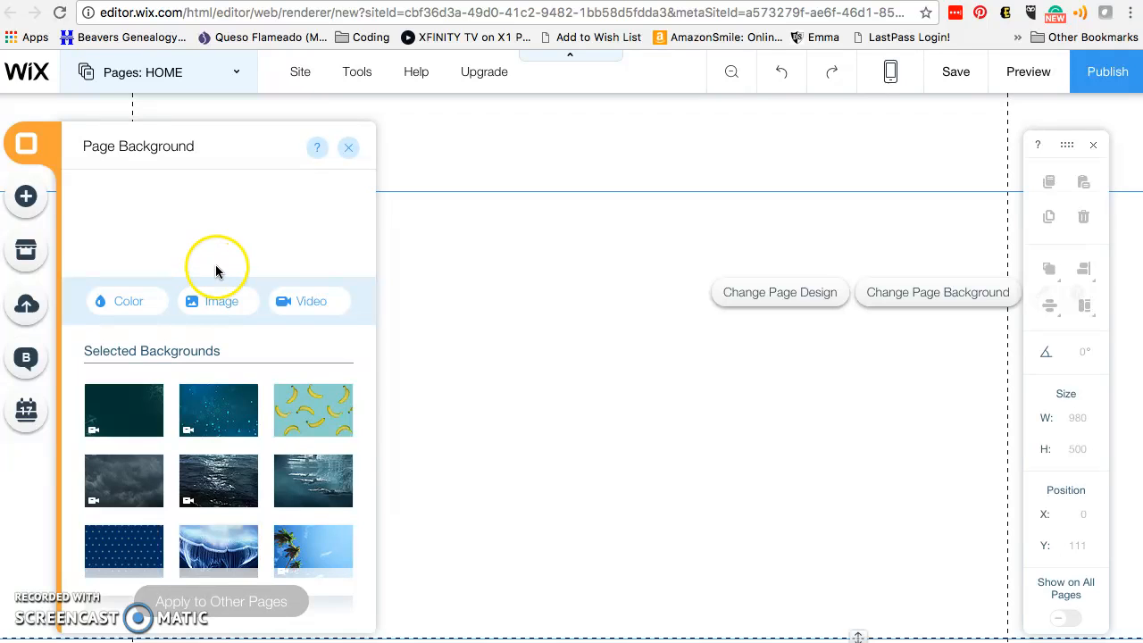
{"action": "mouse_move", "coordinate": [237, 419]}
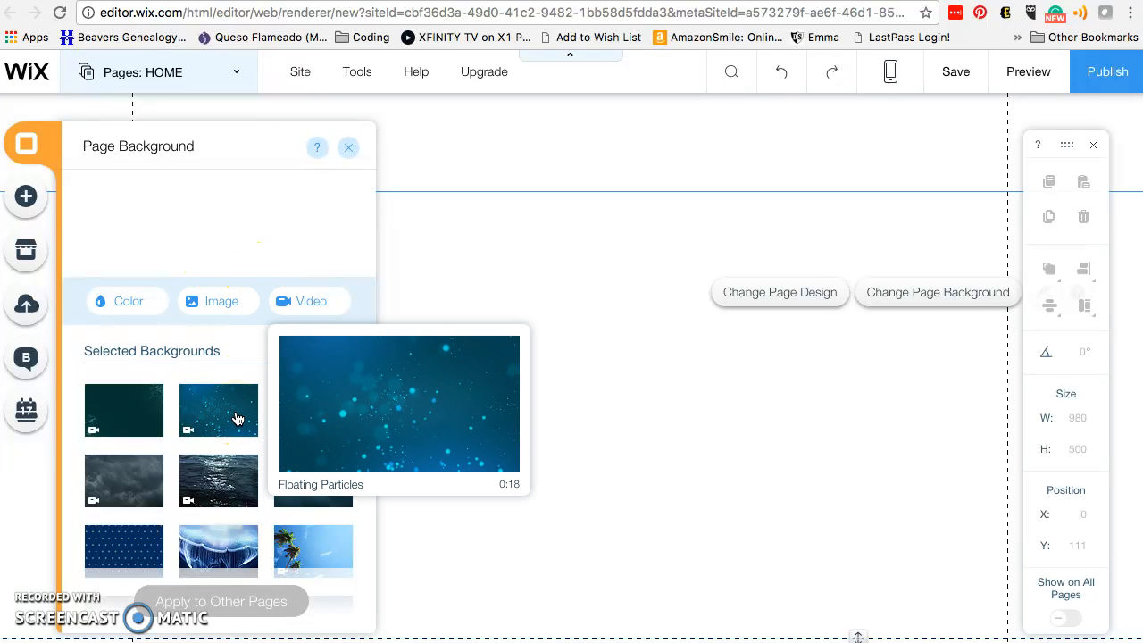
{"action": "mouse_move", "coordinate": [323, 412]}
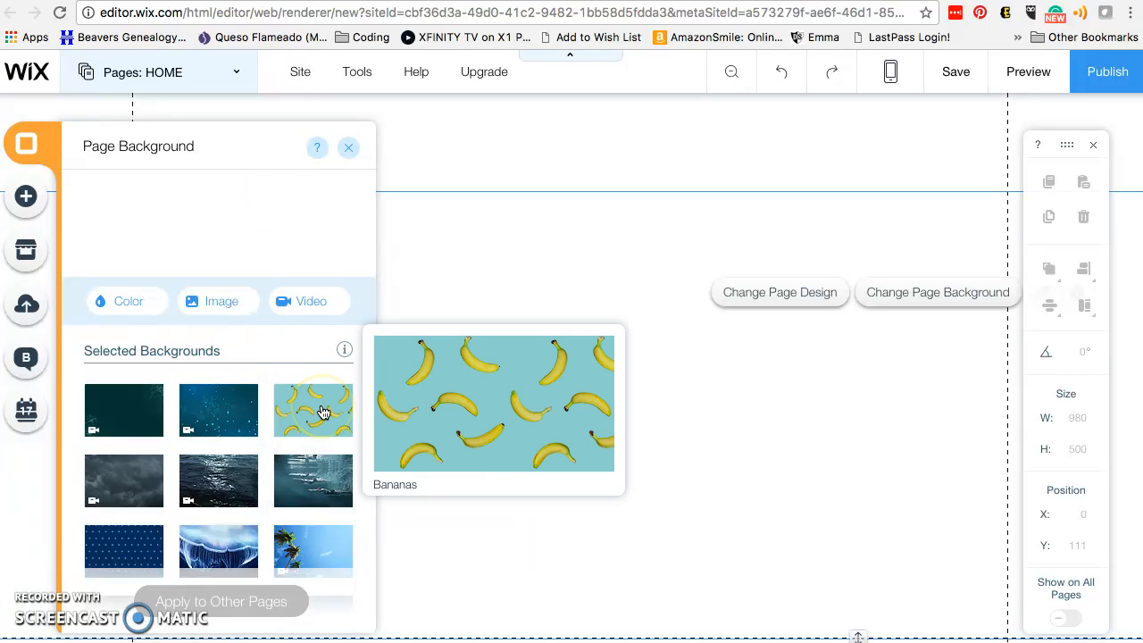
Step: Try a light green from the site colors as the page background
{"action": "left_click", "coordinate": [135, 301]}
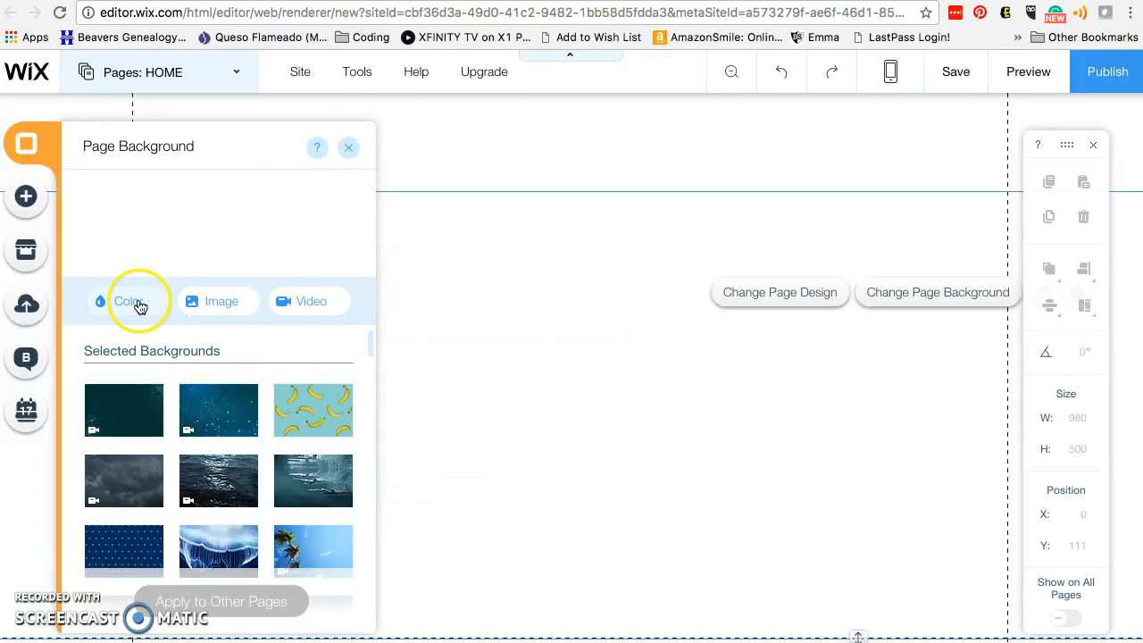
{"action": "left_click", "coordinate": [181, 391]}
{"action": "left_click", "coordinate": [225, 386]}
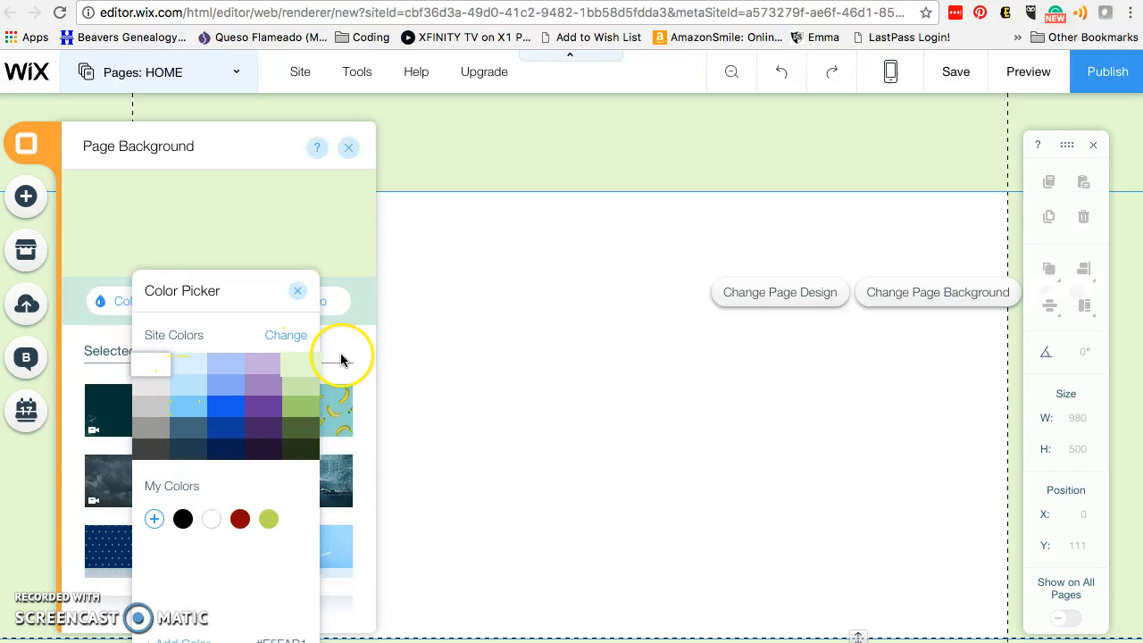
Step: Apply the Bananas image as the background of the HOME page
{"action": "left_click", "coordinate": [329, 419]}
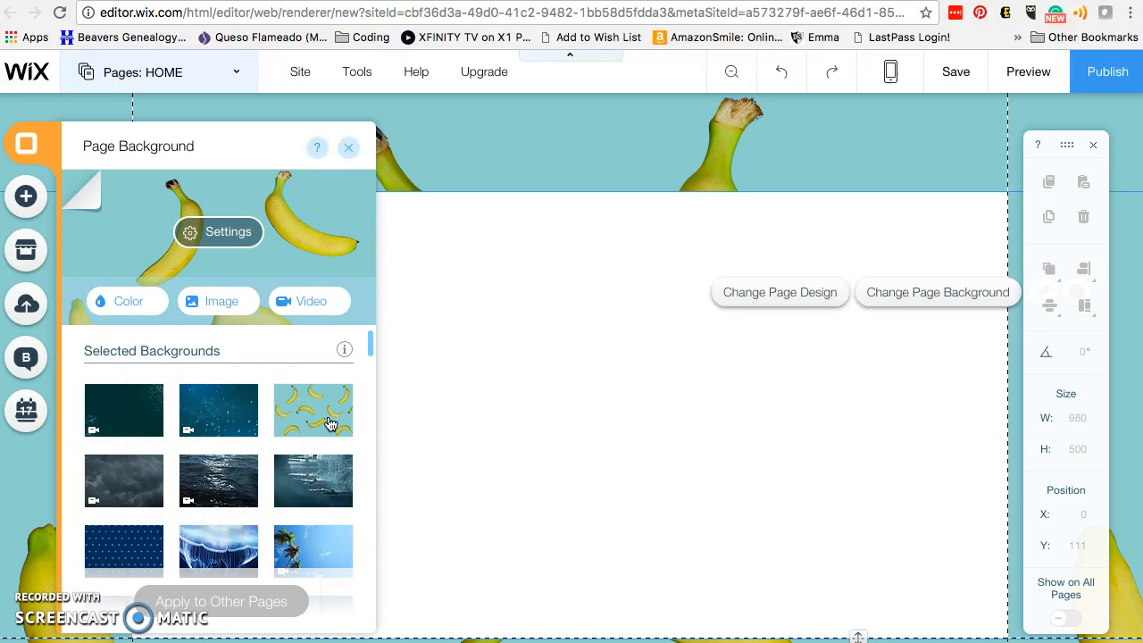
{"action": "left_click", "coordinate": [328, 415]}
Step: Set the color behind the background image to light blue from the site colors and close the image settings
{"action": "left_click", "coordinate": [233, 242]}
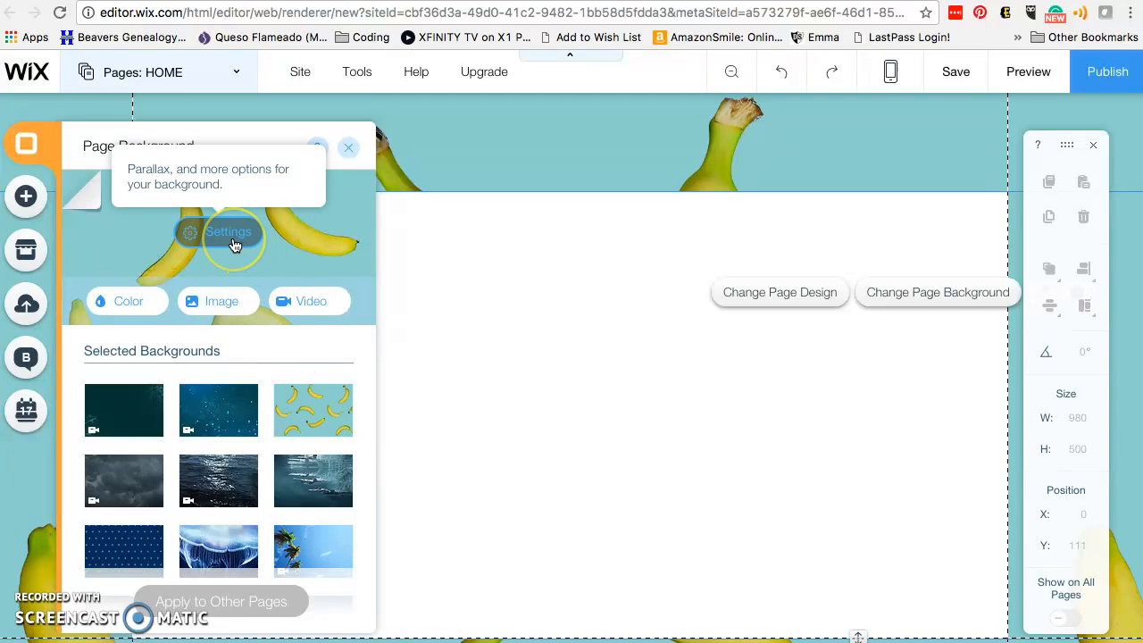
{"action": "left_click", "coordinate": [233, 237]}
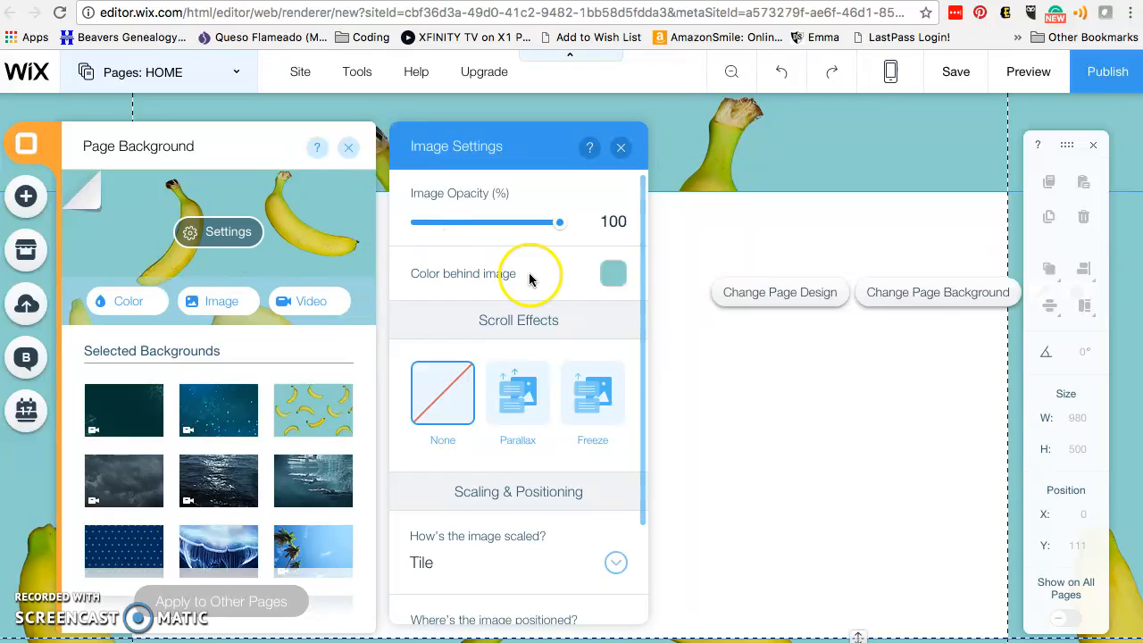
{"action": "left_click", "coordinate": [611, 274]}
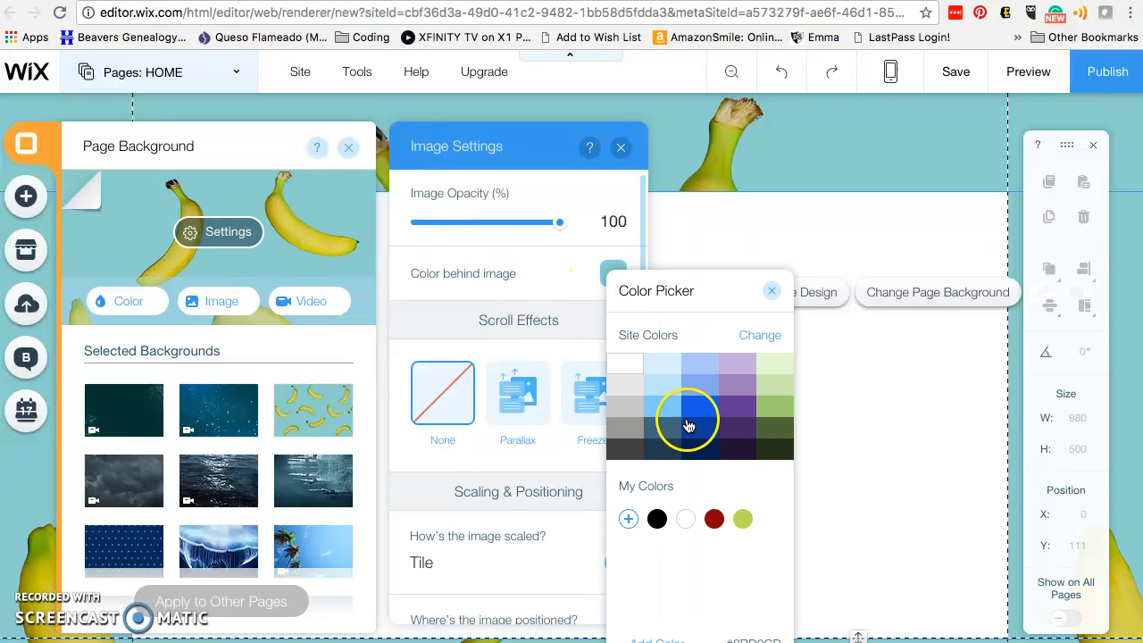
{"action": "left_click", "coordinate": [668, 391]}
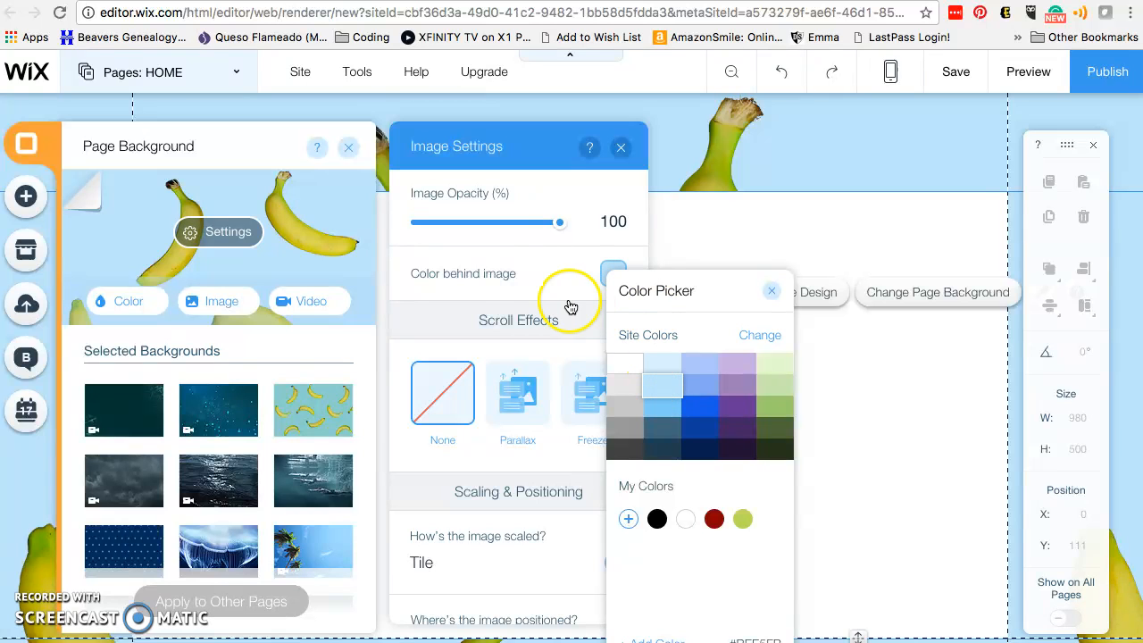
{"action": "left_click", "coordinate": [736, 364]}
{"action": "left_click", "coordinate": [675, 391]}
{"action": "left_click", "coordinate": [533, 491]}
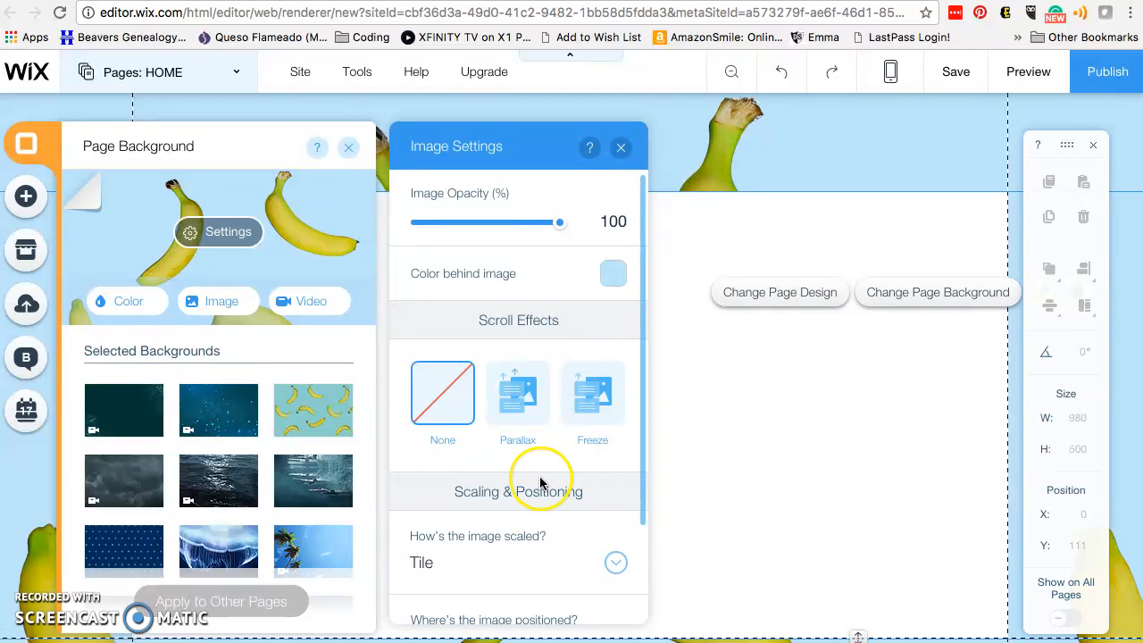
{"action": "left_click", "coordinate": [621, 146]}
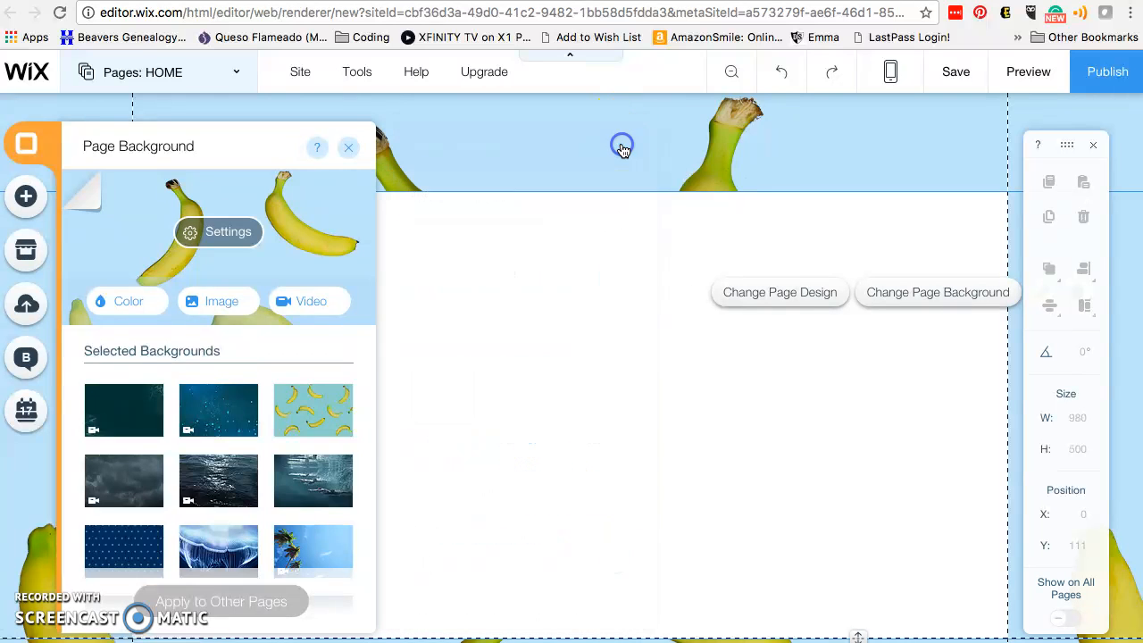
Step: Look through the themed and horizontal menu designs that can be added to the site
{"action": "left_click", "coordinate": [24, 200]}
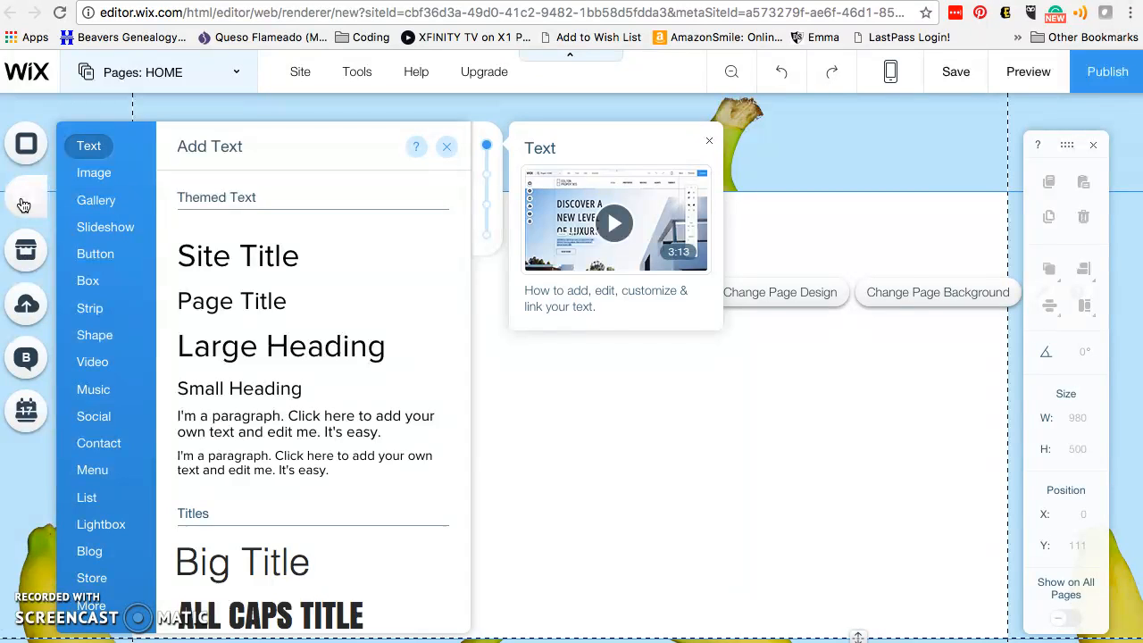
{"action": "left_click", "coordinate": [105, 473]}
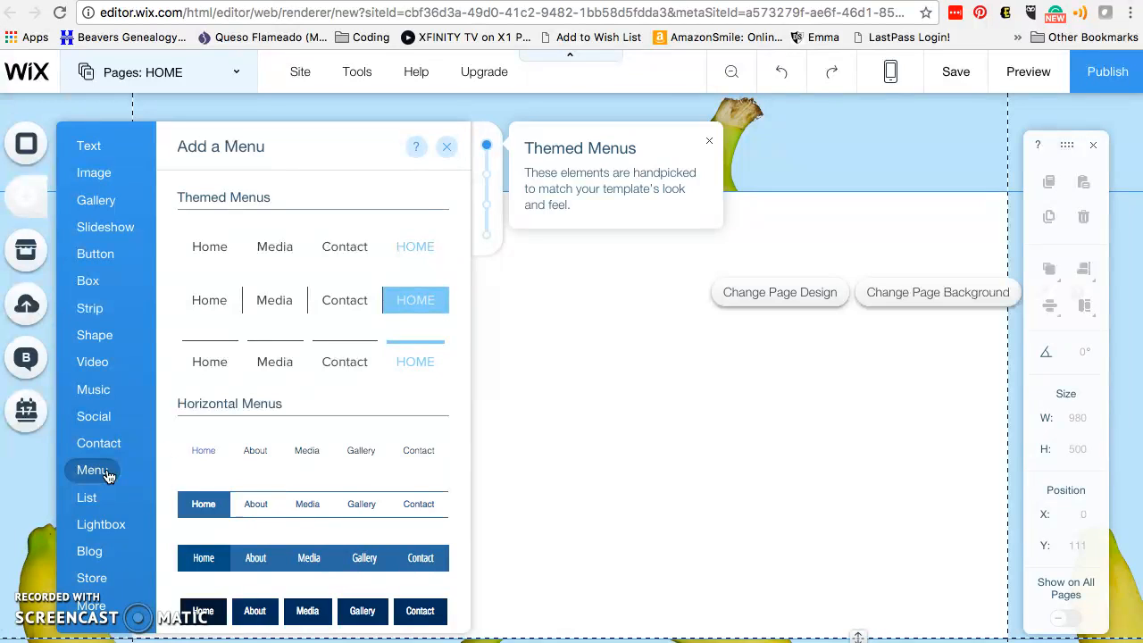
{"action": "scroll", "coordinate": [288, 443], "scroll_direction": "down", "scroll_amount": 10}
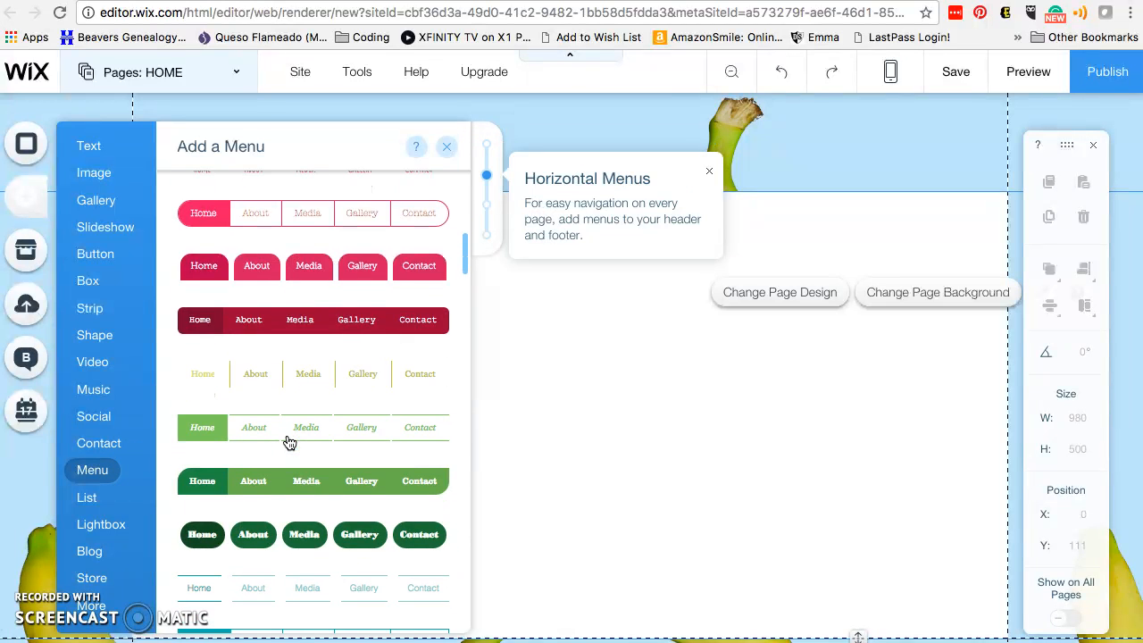
{"action": "scroll", "coordinate": [288, 439], "scroll_direction": "down", "scroll_amount": 10}
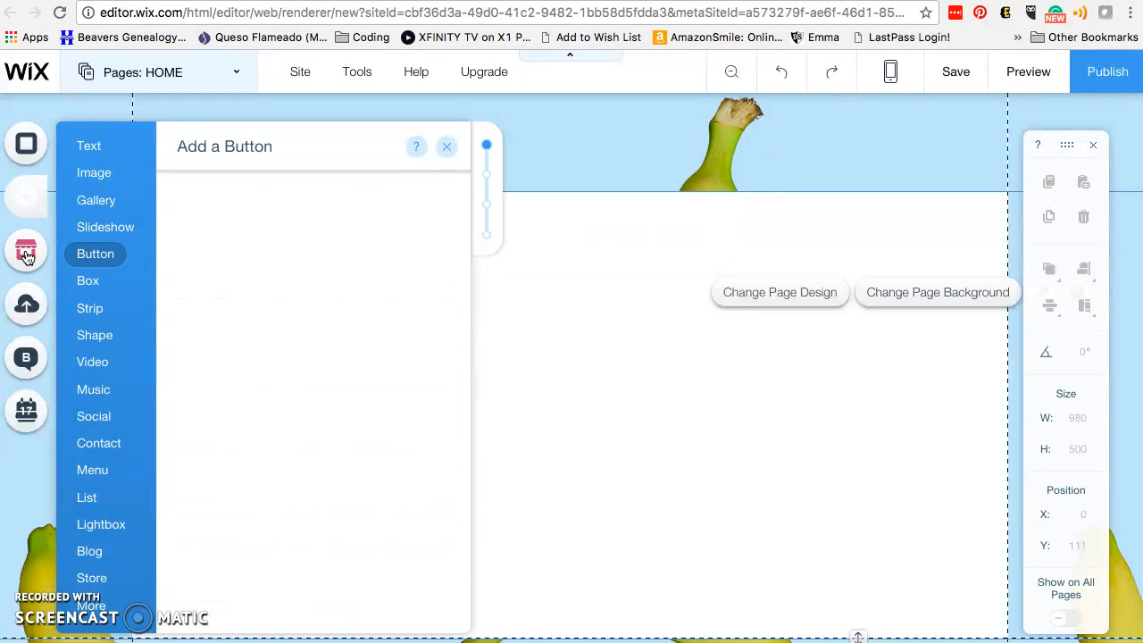
Step: Browse the recommended apps and the app categories in the Wix App Market
{"action": "left_click", "coordinate": [27, 256]}
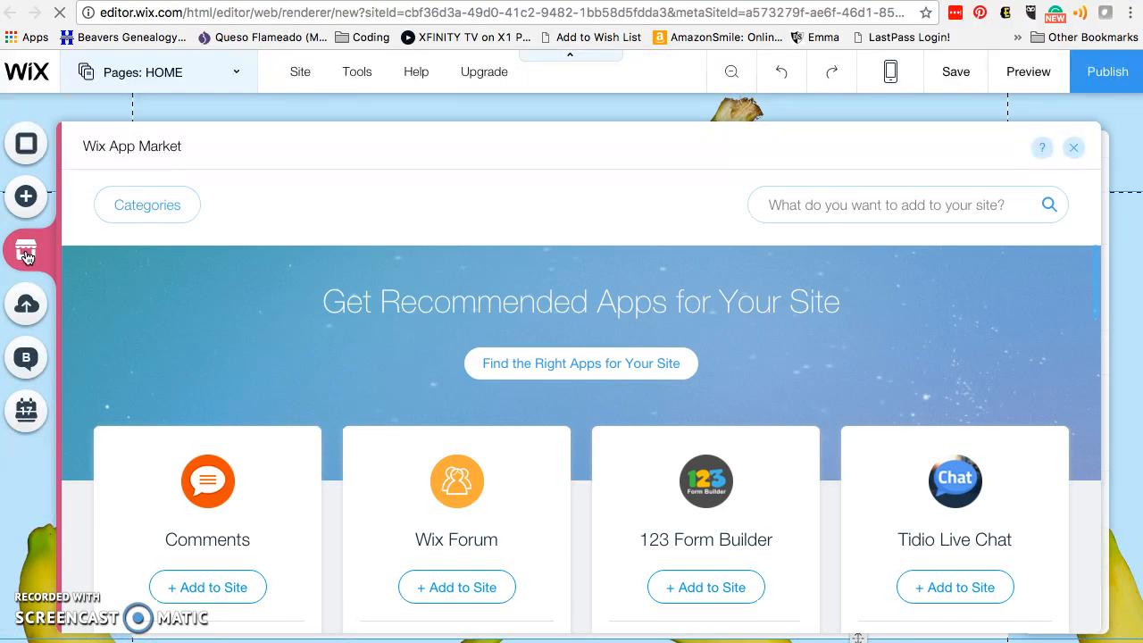
{"action": "scroll", "coordinate": [275, 401], "scroll_direction": "down", "scroll_amount": 3}
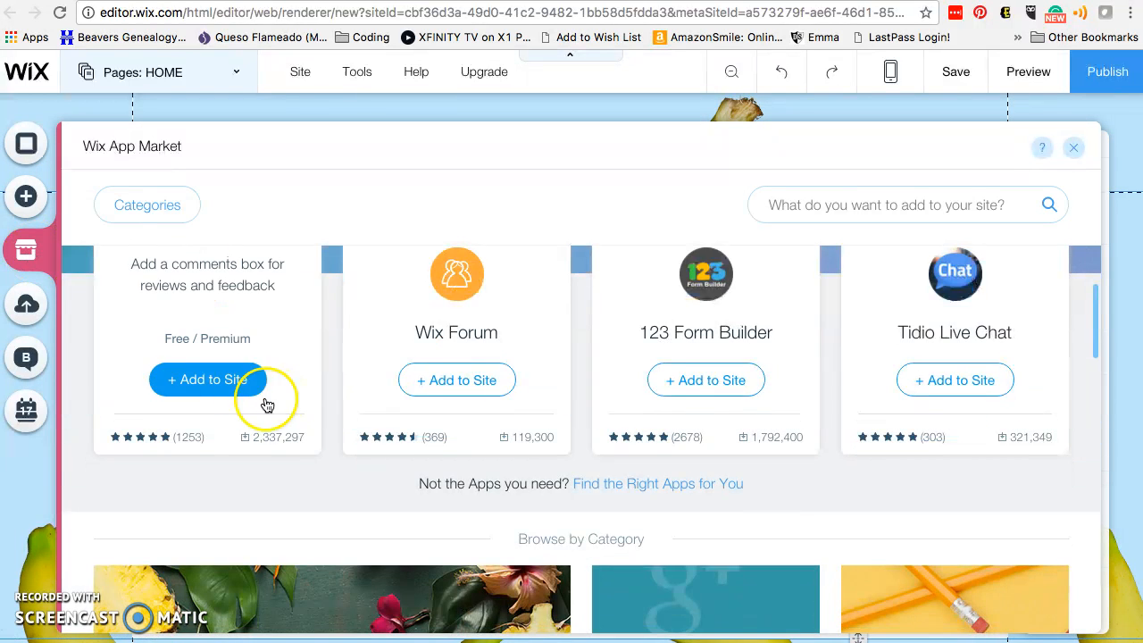
{"action": "scroll", "coordinate": [321, 421], "scroll_direction": "down", "scroll_amount": 8}
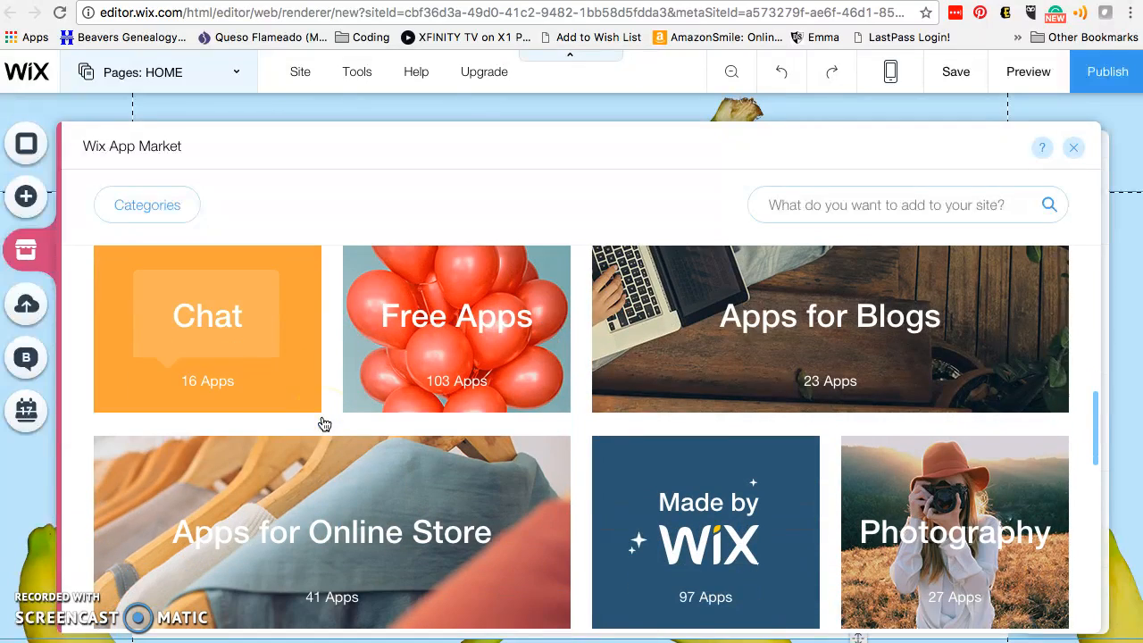
{"action": "scroll", "coordinate": [259, 383], "scroll_direction": "down", "scroll_amount": 6}
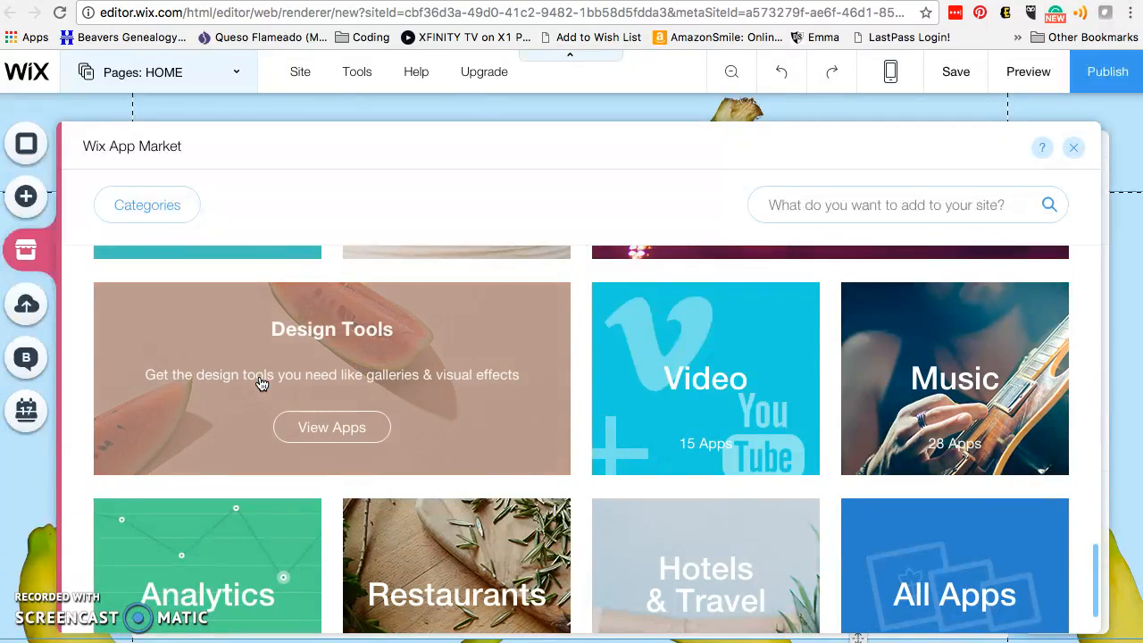
{"action": "scroll", "coordinate": [357, 378], "scroll_direction": "up", "scroll_amount": 2}
{"action": "scroll", "coordinate": [455, 316], "scroll_direction": "up", "scroll_amount": 1}
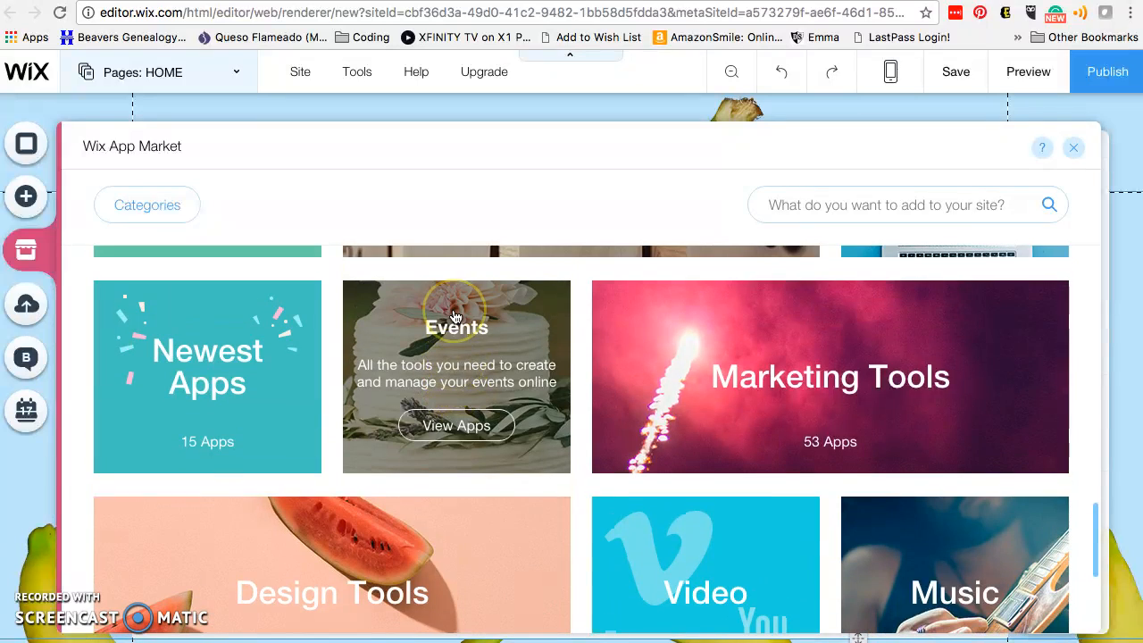
Step: Review the upload types and the Wix Blog and Wix Bookings introductions, and close them without adding anything
{"action": "left_click", "coordinate": [30, 306]}
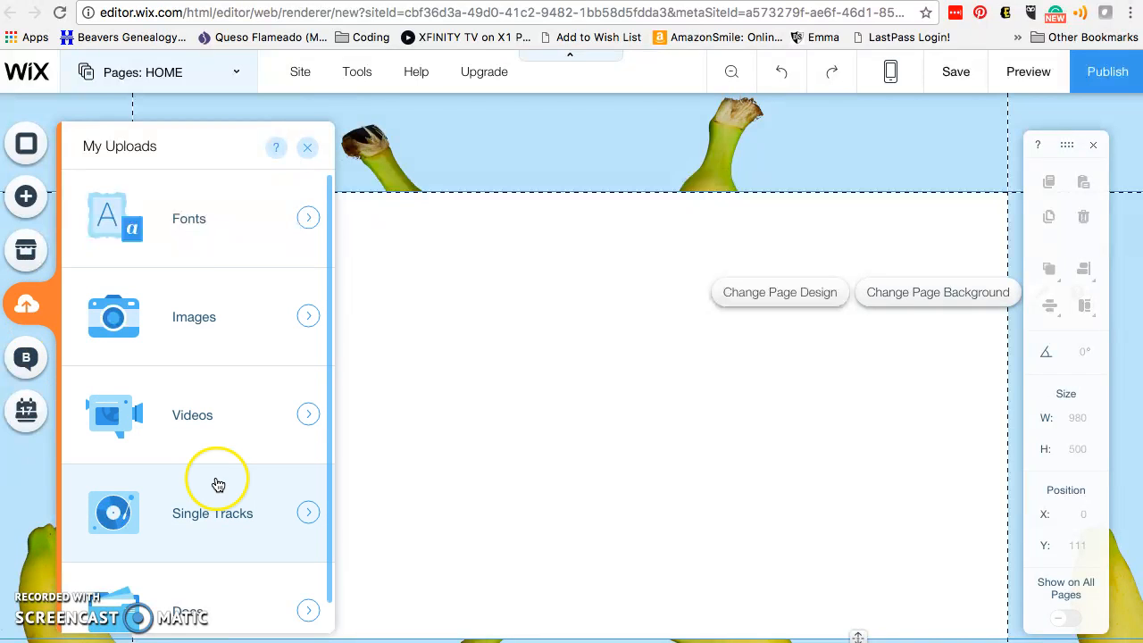
{"action": "scroll", "coordinate": [232, 479], "scroll_direction": "down", "scroll_amount": 1}
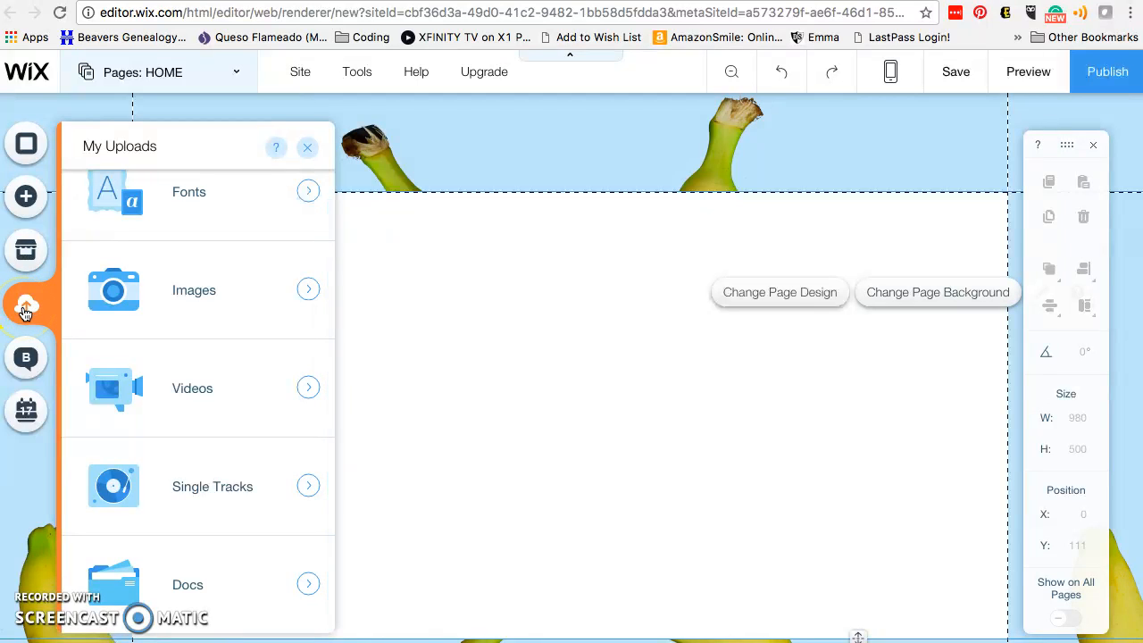
{"action": "left_click", "coordinate": [24, 358]}
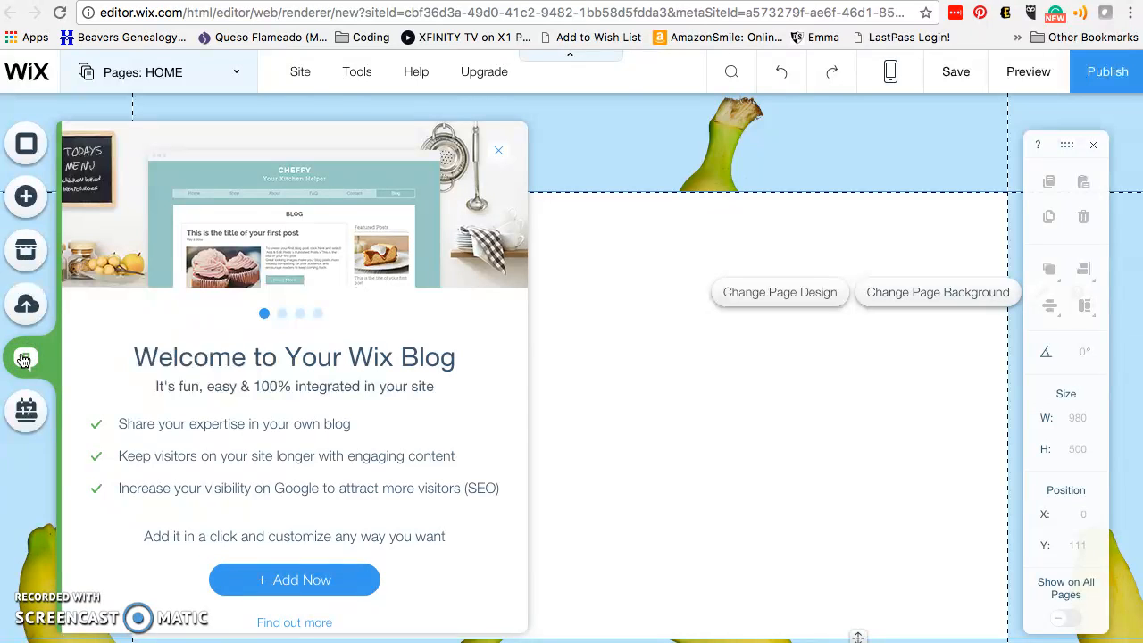
{"action": "left_click", "coordinate": [24, 419]}
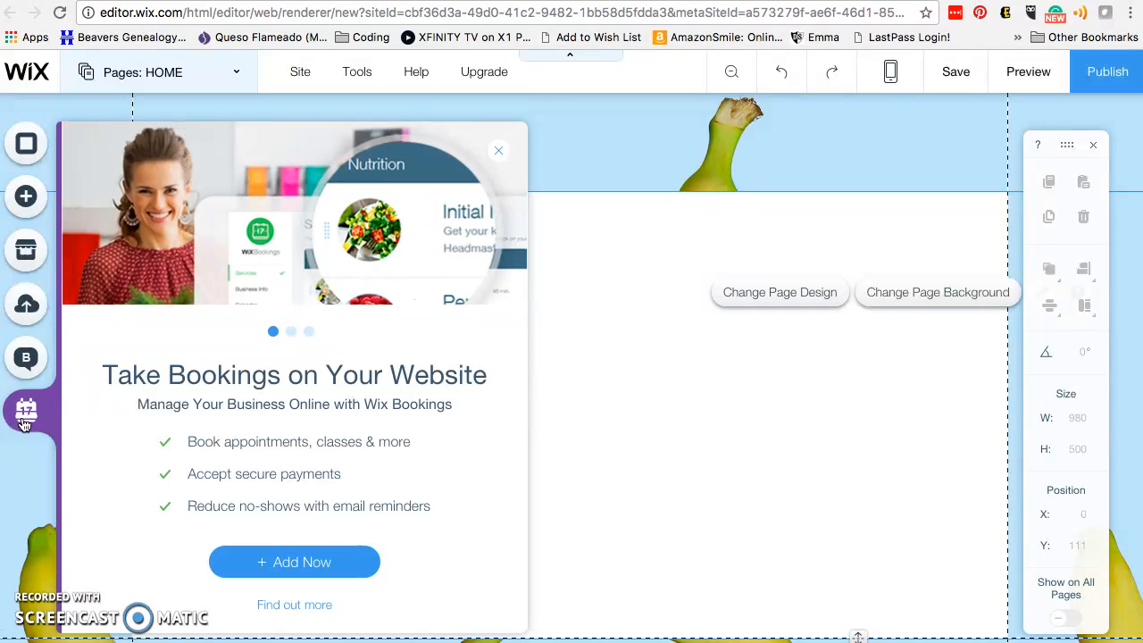
{"action": "left_click", "coordinate": [497, 155]}
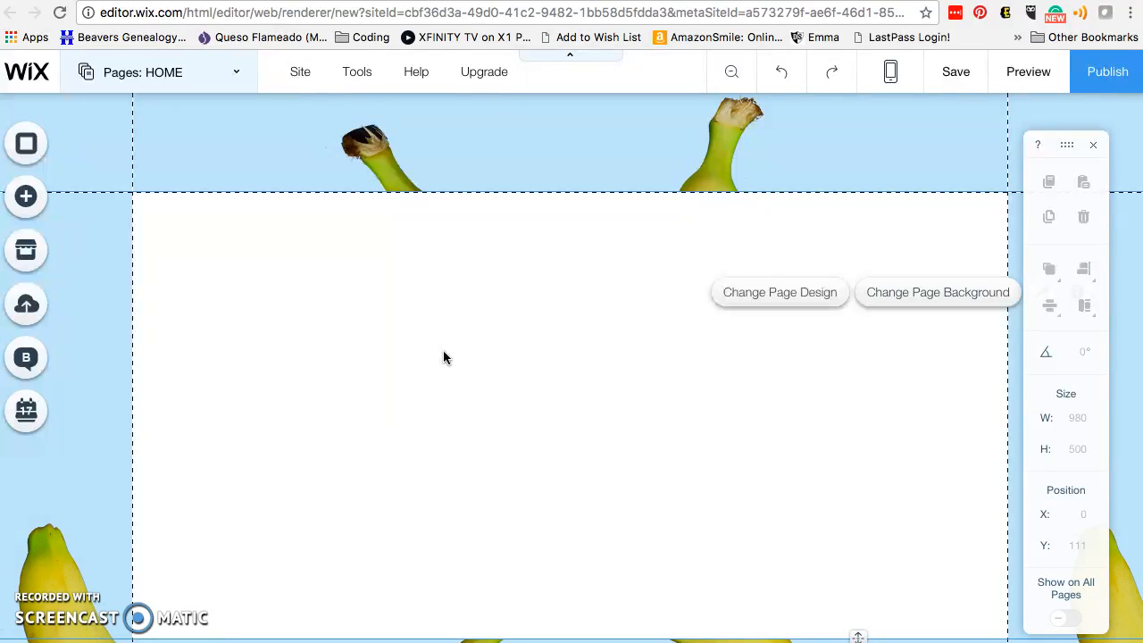
Step: Add a Huge Title text element to the HOME page
{"action": "left_click", "coordinate": [34, 197]}
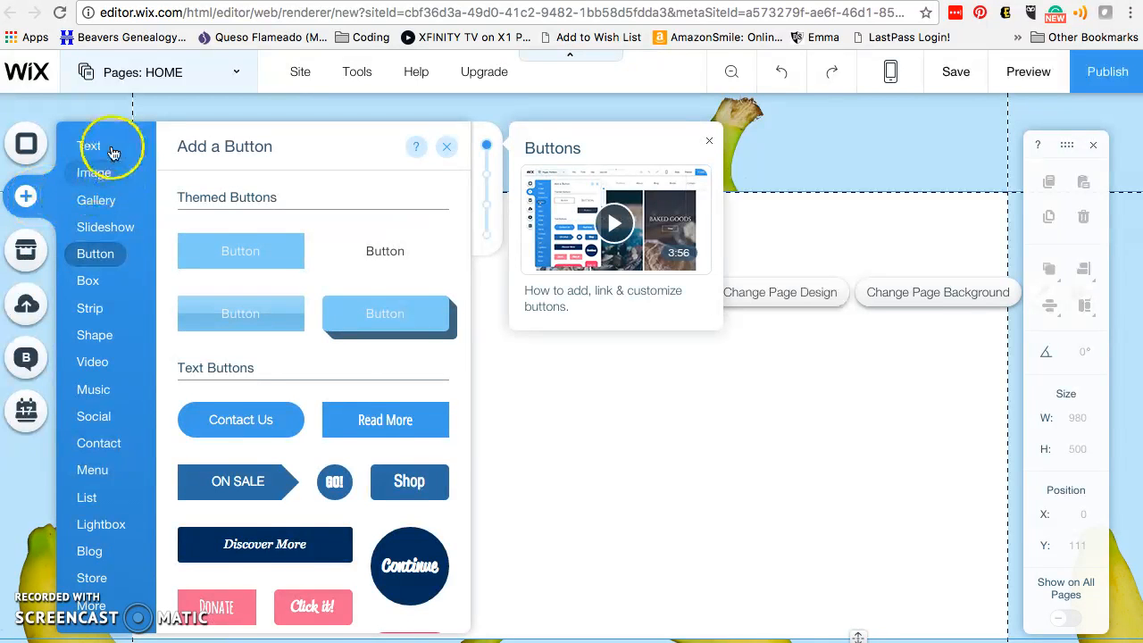
{"action": "left_click", "coordinate": [102, 146]}
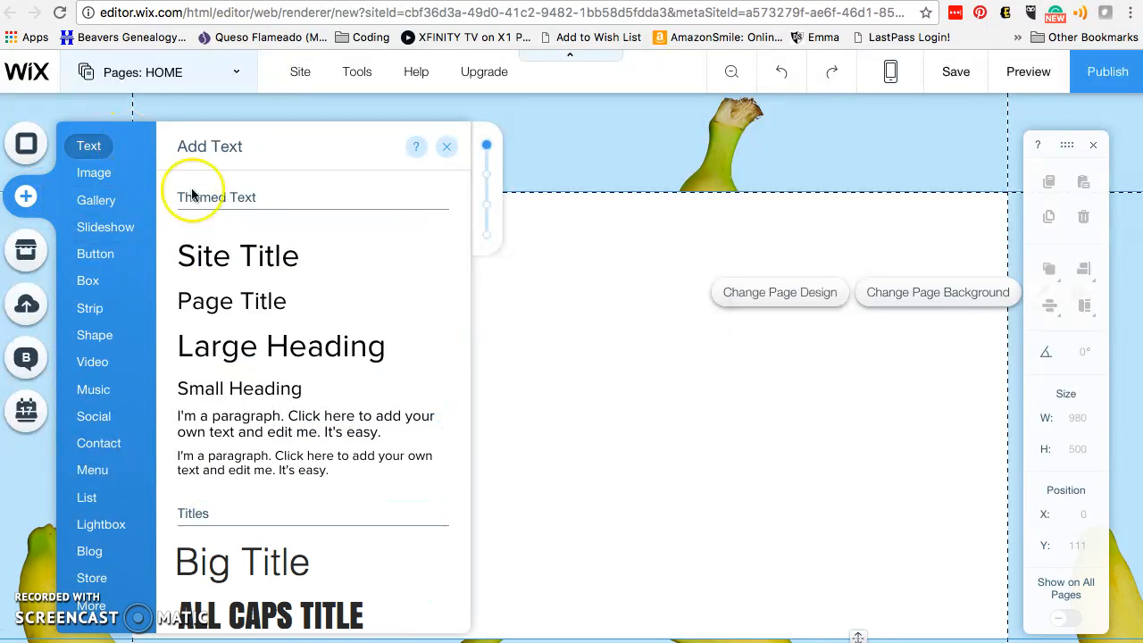
{"action": "scroll", "coordinate": [282, 438], "scroll_direction": "down", "scroll_amount": 5}
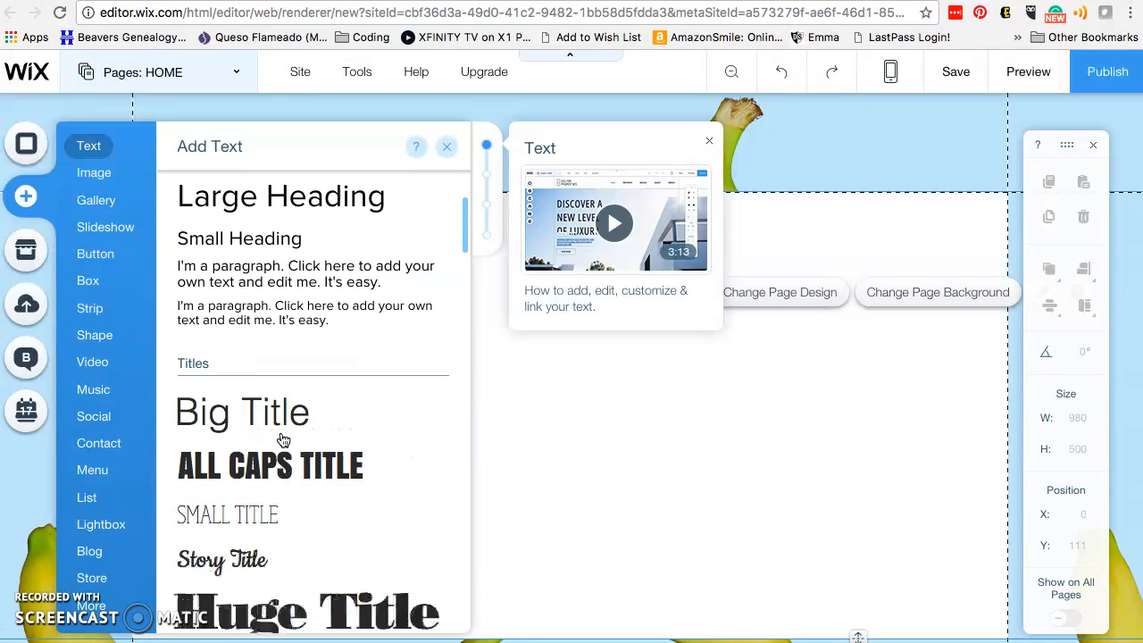
{"action": "left_click", "coordinate": [301, 388]}
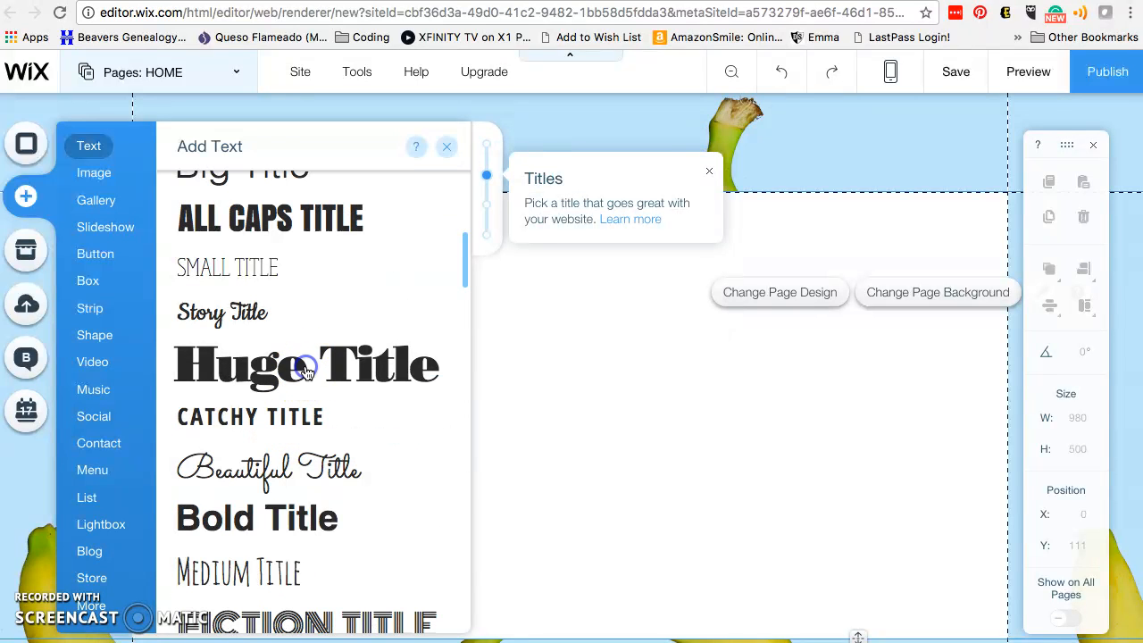
{"action": "left_click", "coordinate": [479, 396]}
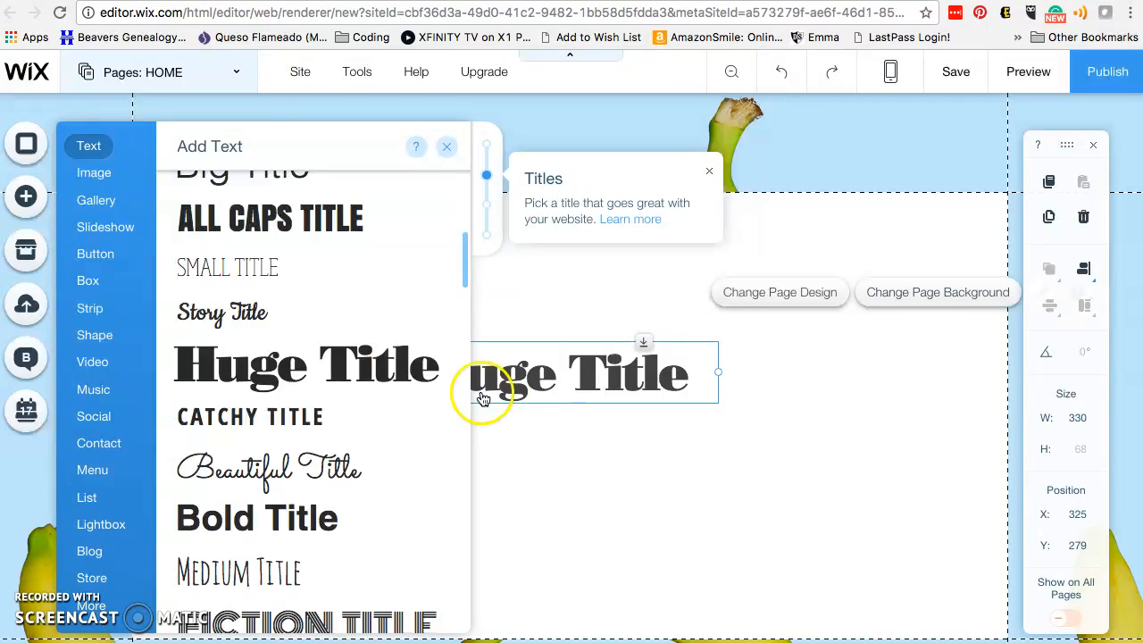
Step: Replace the title's text with "Mrs. T's Tech" and center it within its box
{"action": "left_click", "coordinate": [468, 314]}
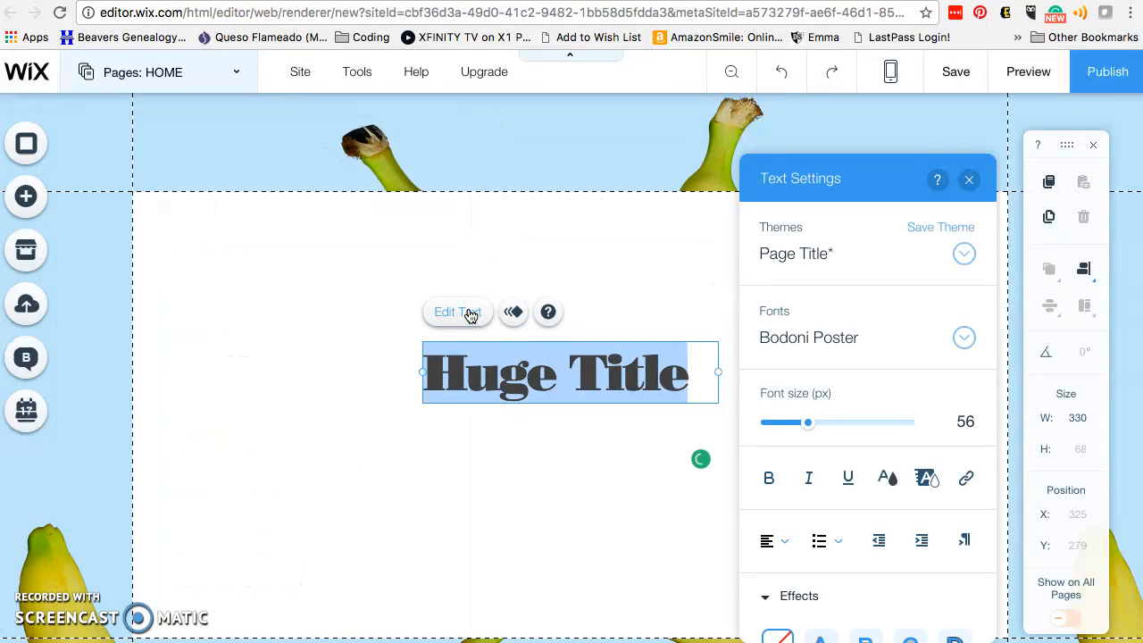
{"action": "type", "text": "M"}
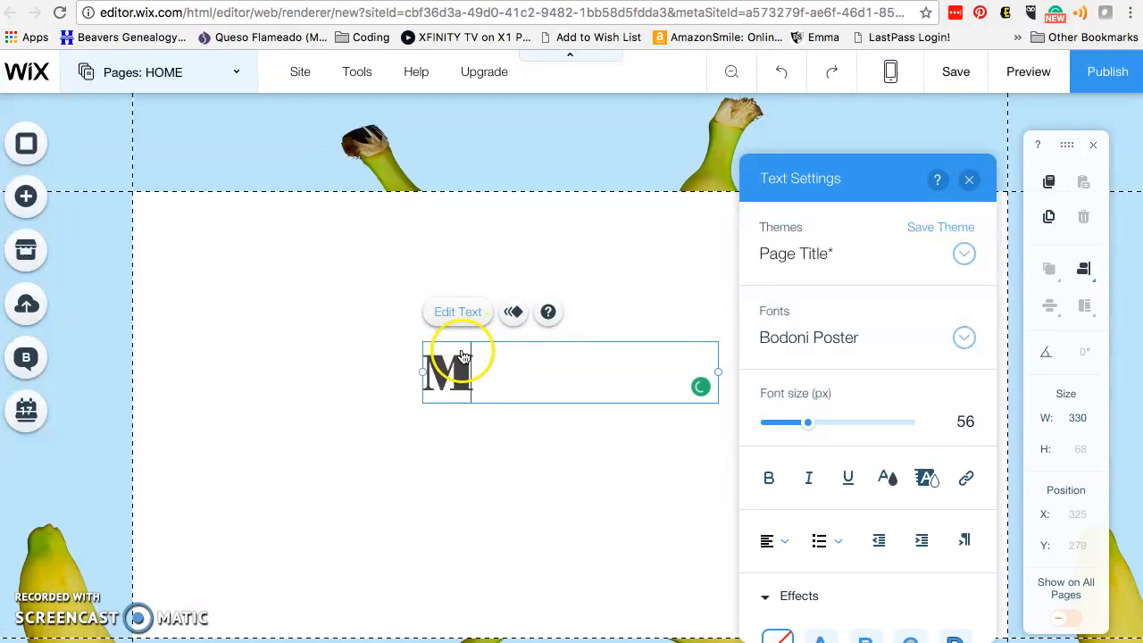
{"action": "type", "text": "rs. T's Tech"}
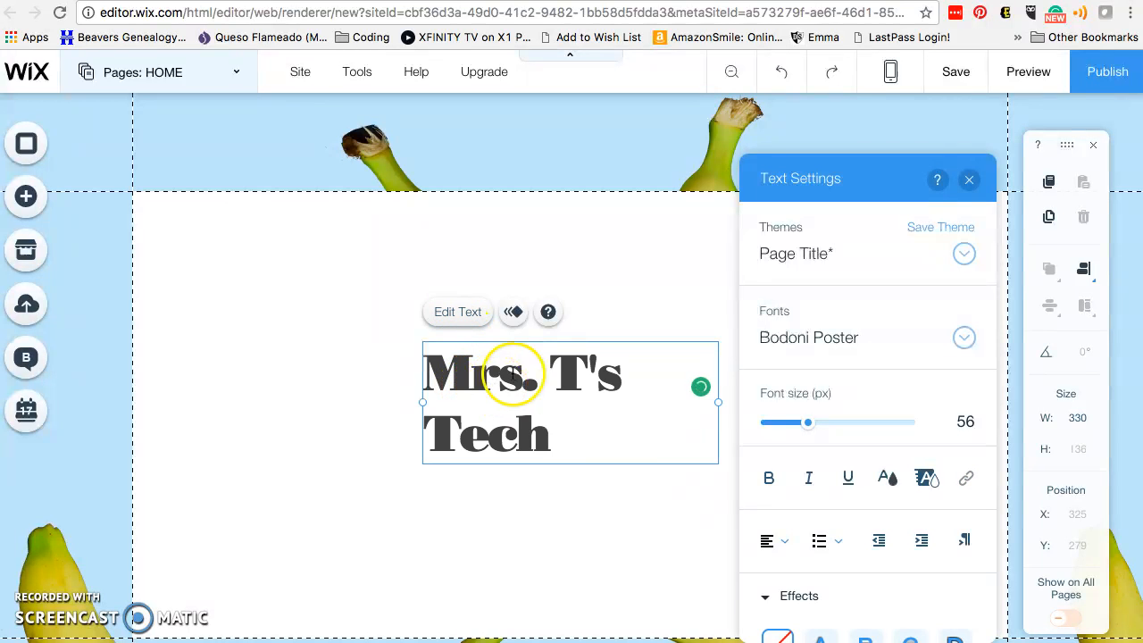
{"action": "left_click", "coordinate": [779, 540]}
{"action": "left_click", "coordinate": [783, 570]}
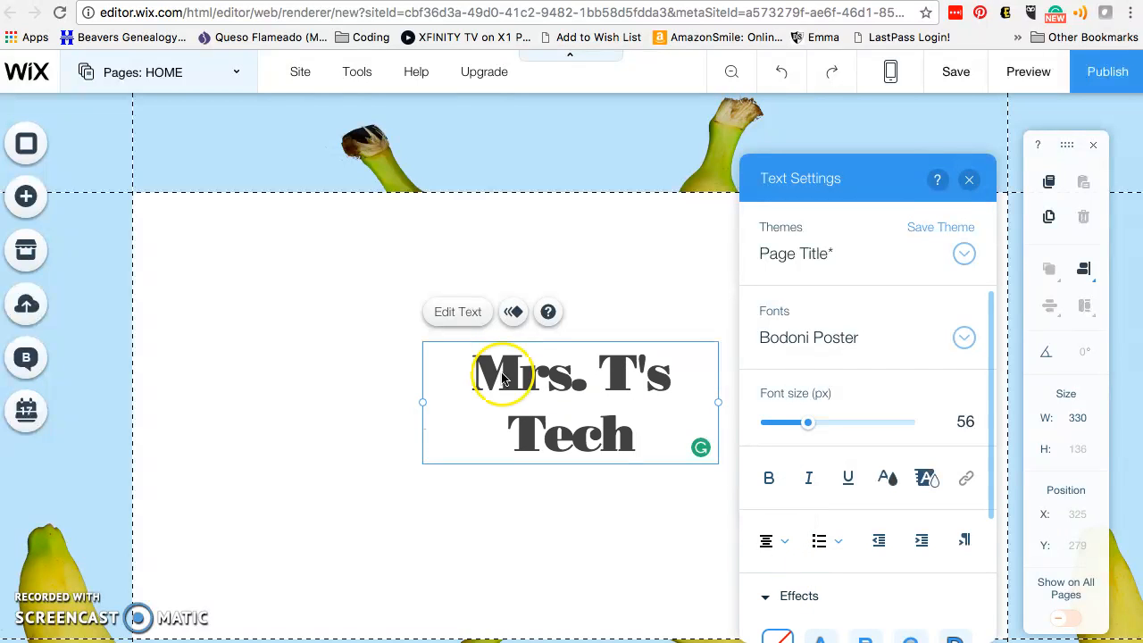
Step: Widen the title's text box to about 447 px so the text fits on one line, and close the text settings
{"action": "left_click_drag", "start_coordinate": [424, 403], "coordinate": [394, 396]}
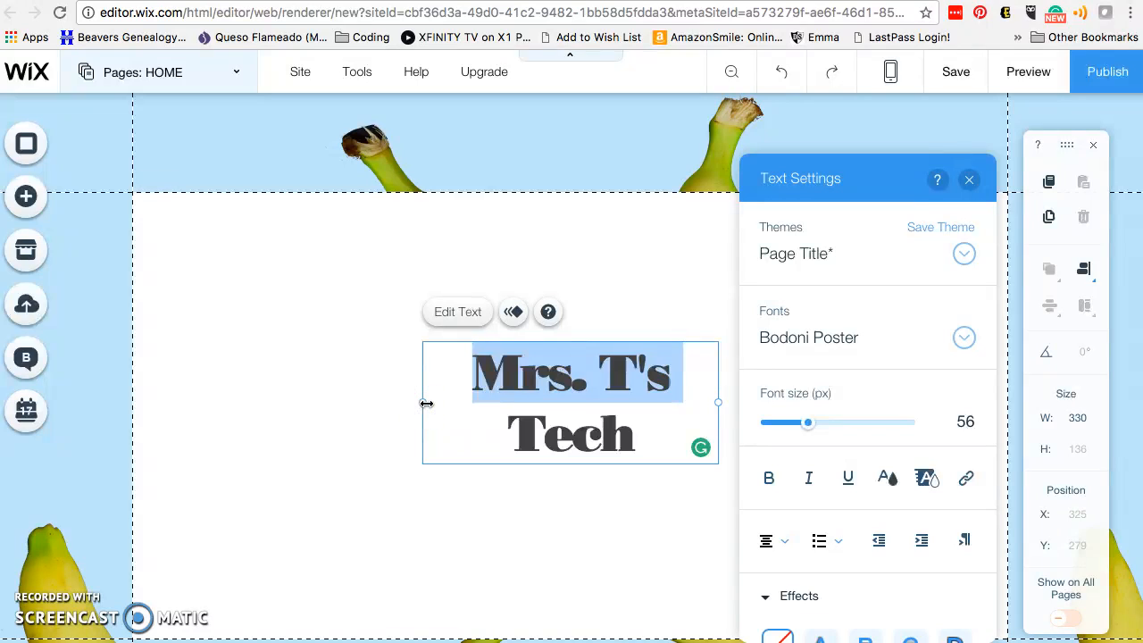
{"action": "left_click", "coordinate": [424, 404]}
{"action": "left_click_drag", "start_coordinate": [424, 406], "coordinate": [318, 387]}
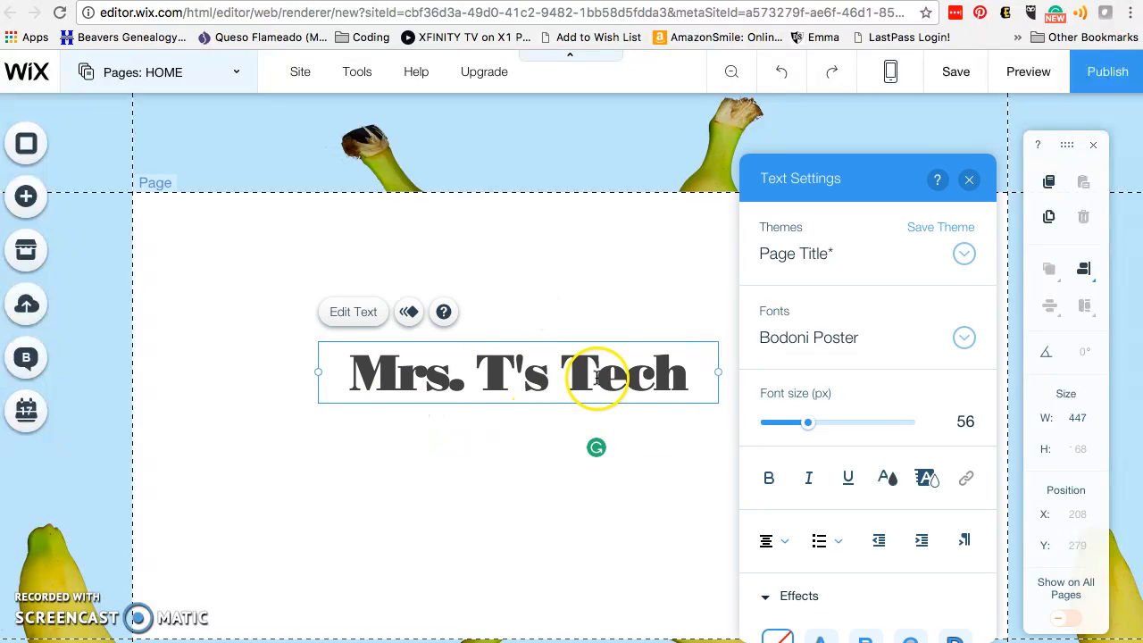
{"action": "left_click", "coordinate": [969, 179]}
Step: Move the title into the header, centered at about X 266, Y 21, attach it there and dismiss the notice
{"action": "left_click_drag", "start_coordinate": [561, 339], "coordinate": [608, 126]}
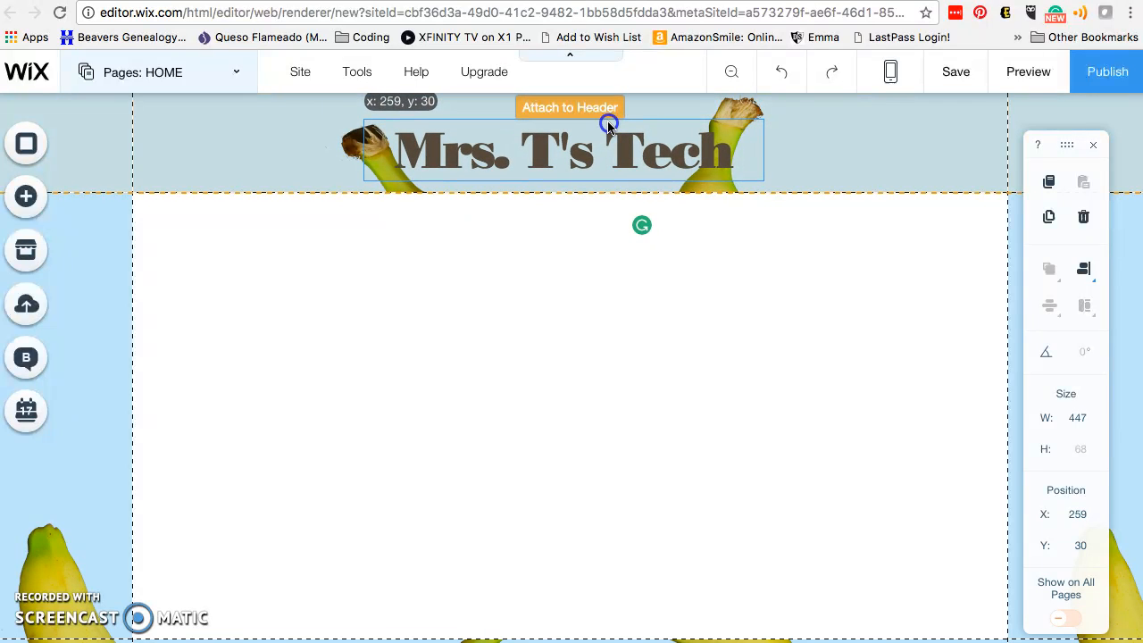
{"action": "mouse_move", "coordinate": [608, 126]}
{"action": "left_mouse_down"}
{"action": "mouse_move", "coordinate": [631, 119]}
{"action": "mouse_move", "coordinate": [611, 120]}
{"action": "left_mouse_up"}
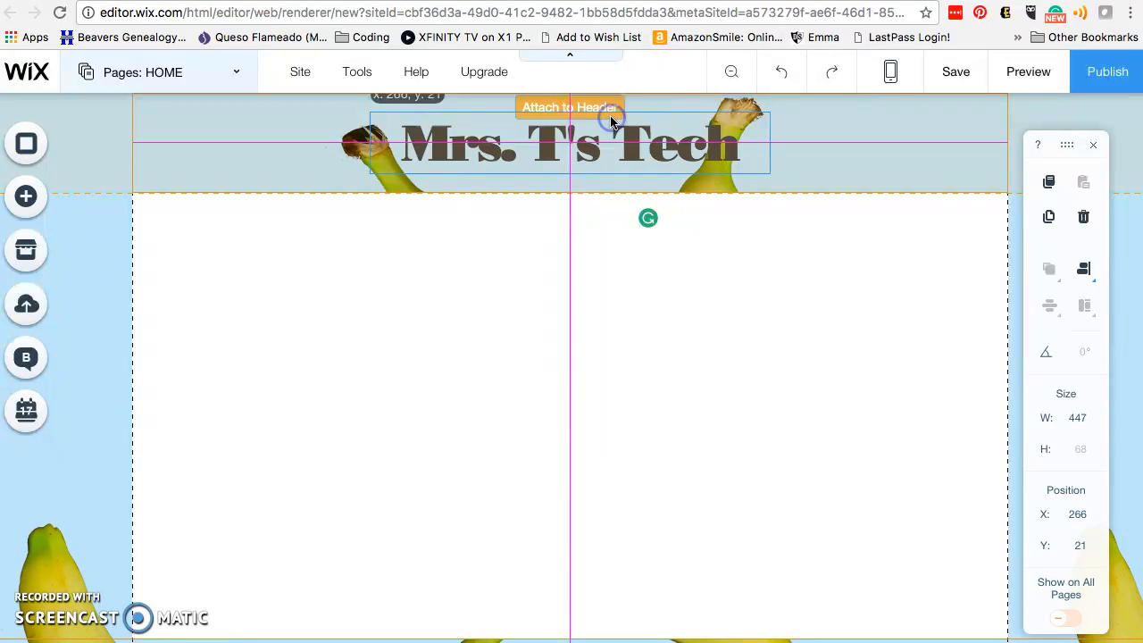
{"action": "left_click_drag", "start_coordinate": [611, 120], "coordinate": [612, 121]}
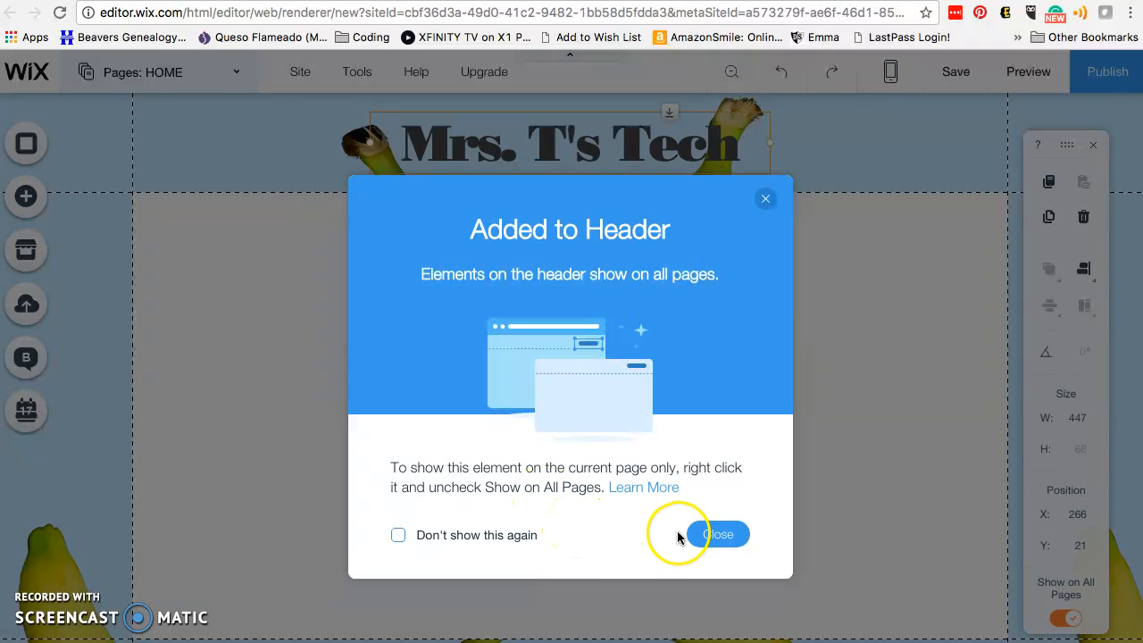
{"action": "left_click", "coordinate": [708, 538]}
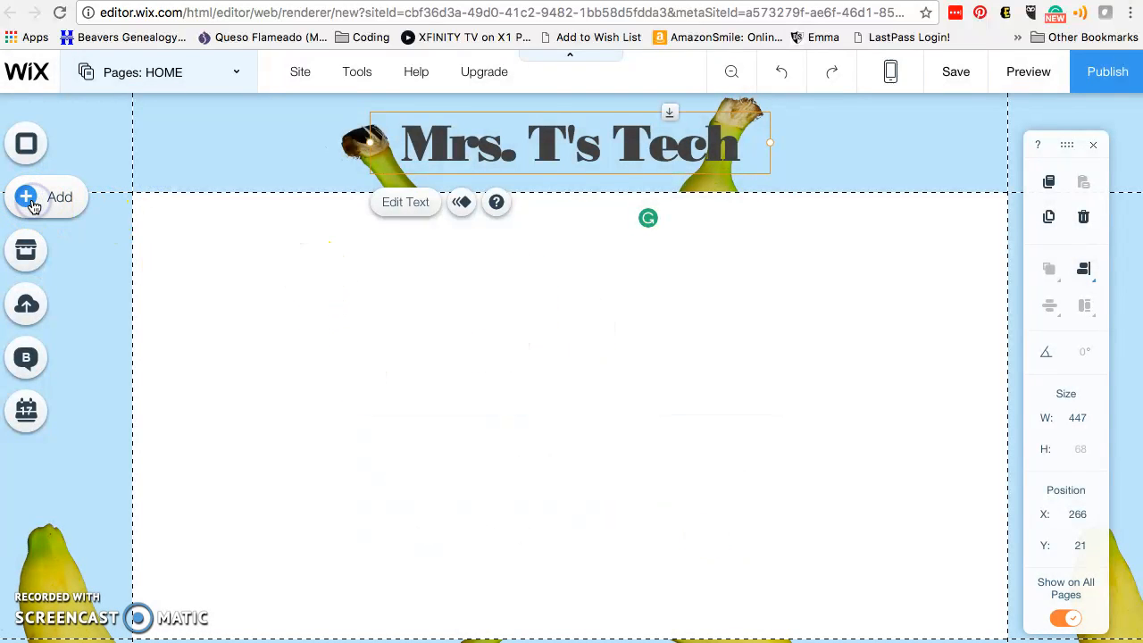
Step: Add a Page Title element from the themed text styles to the HOME page
{"action": "left_click", "coordinate": [97, 178]}
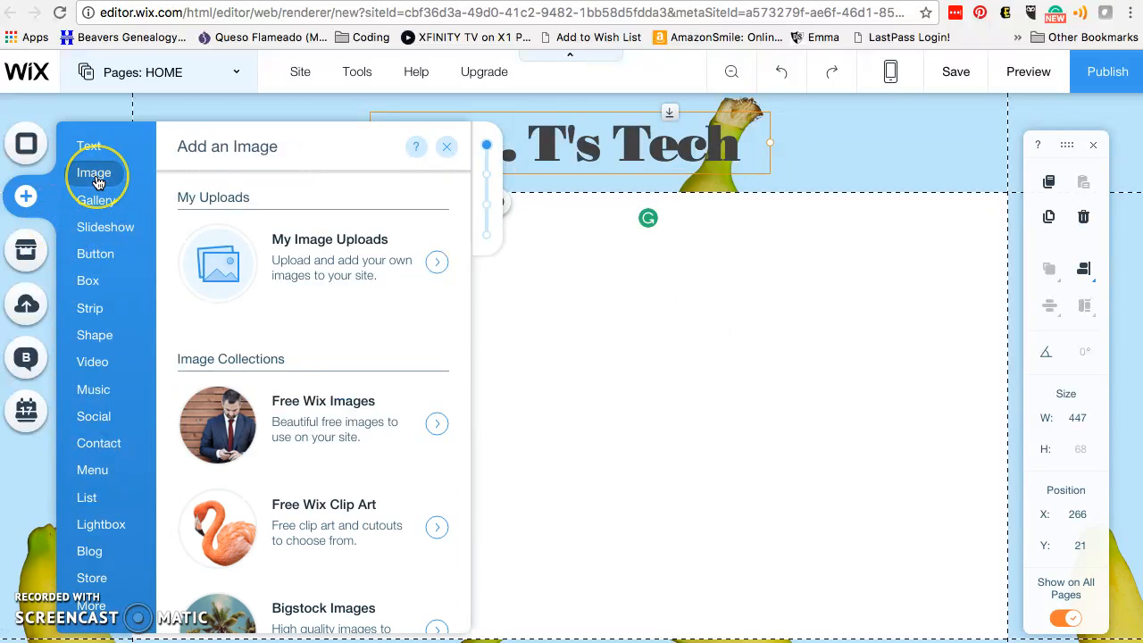
{"action": "left_click", "coordinate": [97, 150]}
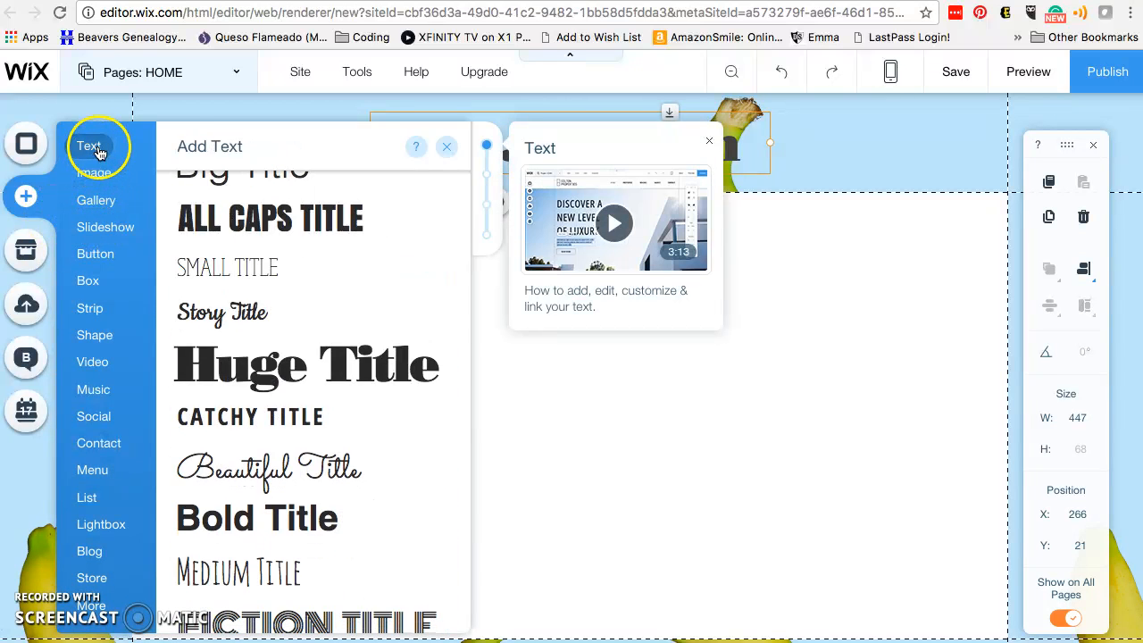
{"action": "scroll", "coordinate": [282, 291], "scroll_direction": "up", "scroll_amount": 3}
{"action": "scroll", "coordinate": [282, 290], "scroll_direction": "up", "scroll_amount": 3}
{"action": "left_click", "coordinate": [273, 302]}
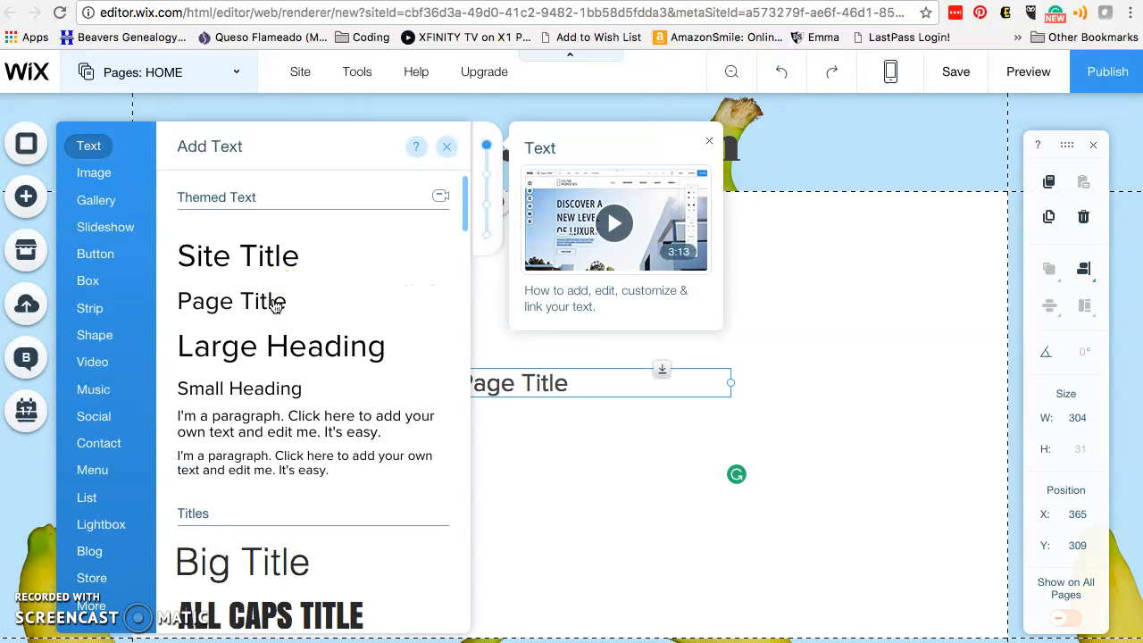
Step: Replace the new page title's text with "Digital Literacy"
{"action": "left_click", "coordinate": [472, 378]}
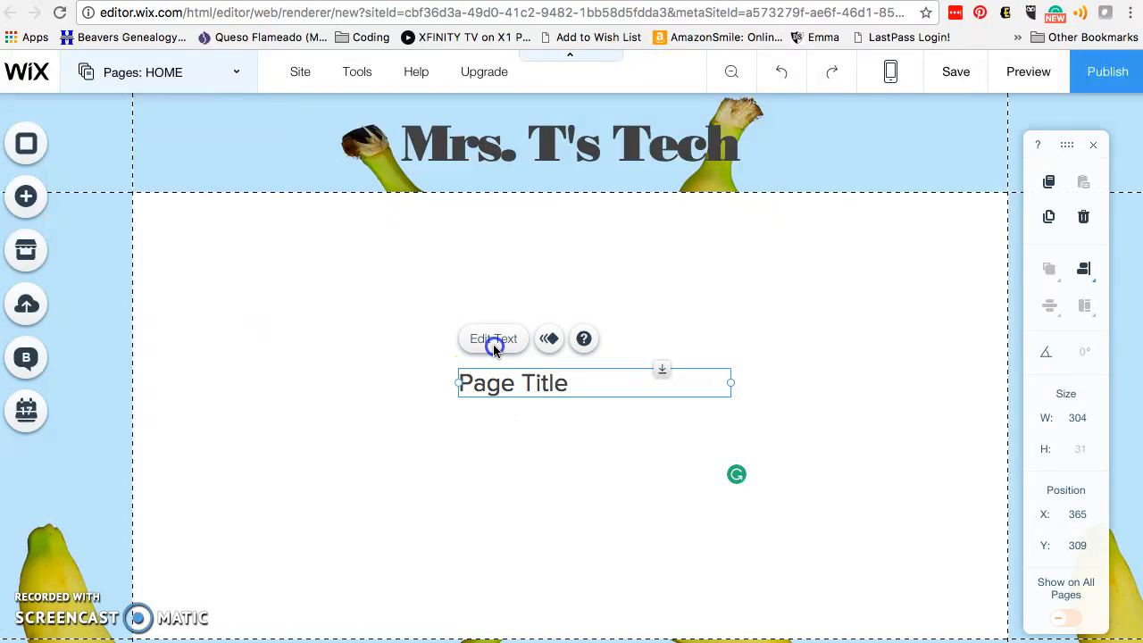
{"action": "left_click", "coordinate": [494, 344]}
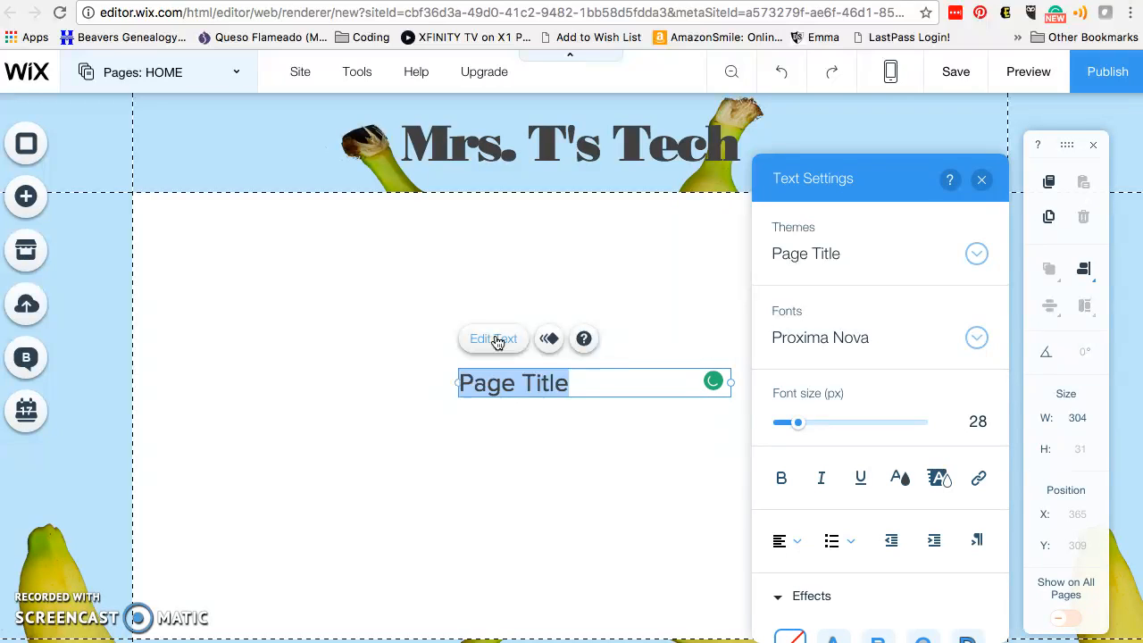
{"action": "type", "text": "Di"}
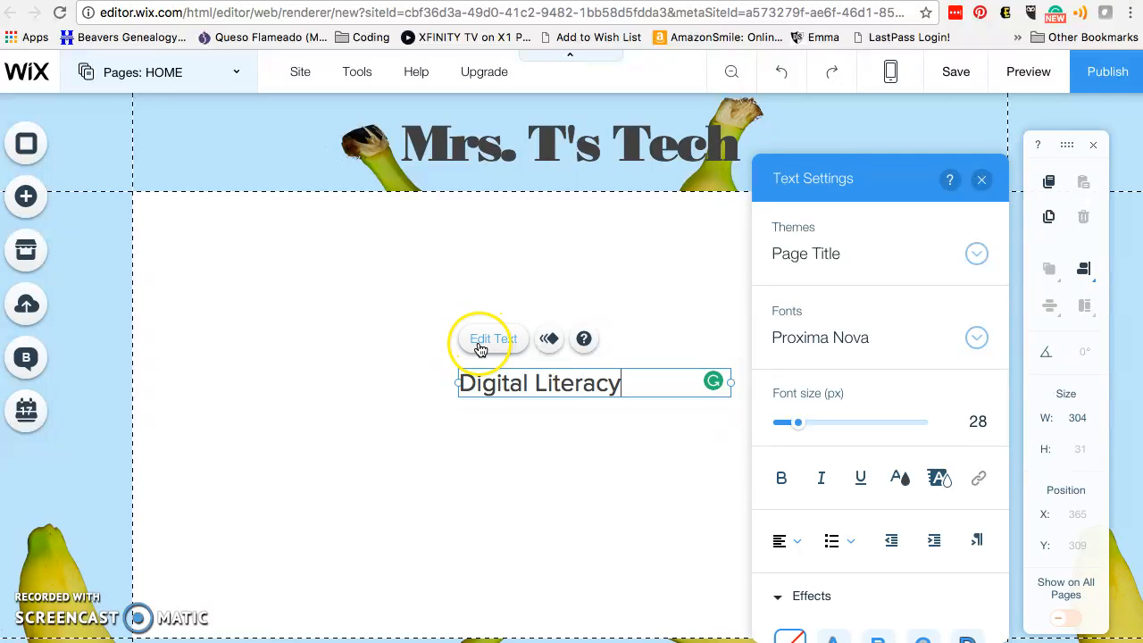
Step: Center-align the "Digital Literacy" title's text and move it just below the header, centered at about X 338, Y 143
{"action": "left_click", "coordinate": [785, 542]}
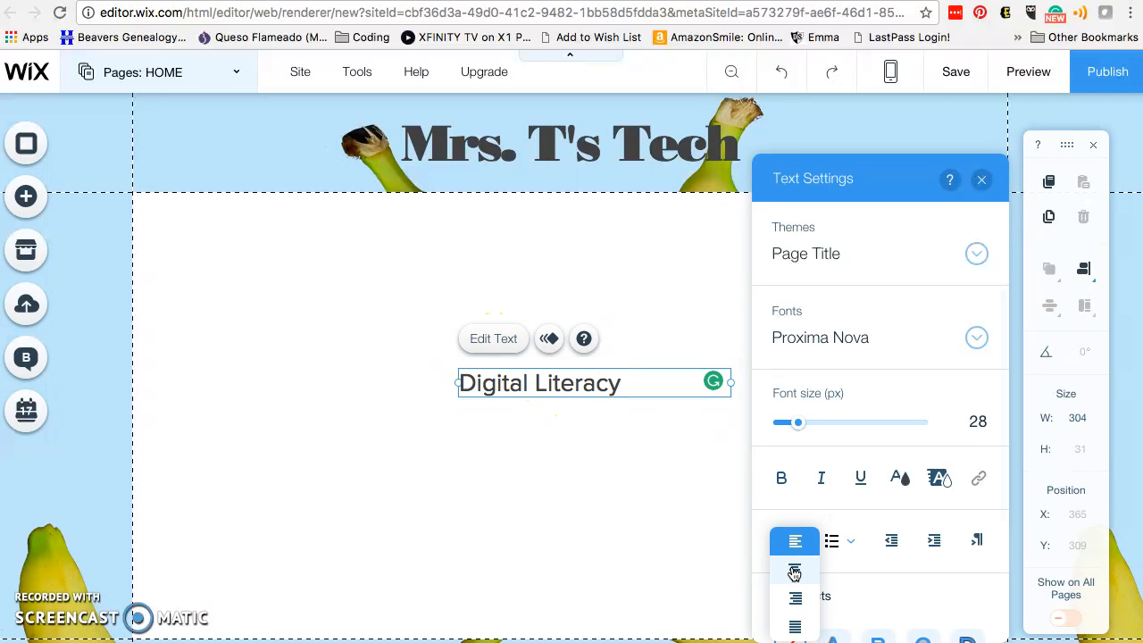
{"action": "left_click", "coordinate": [794, 569]}
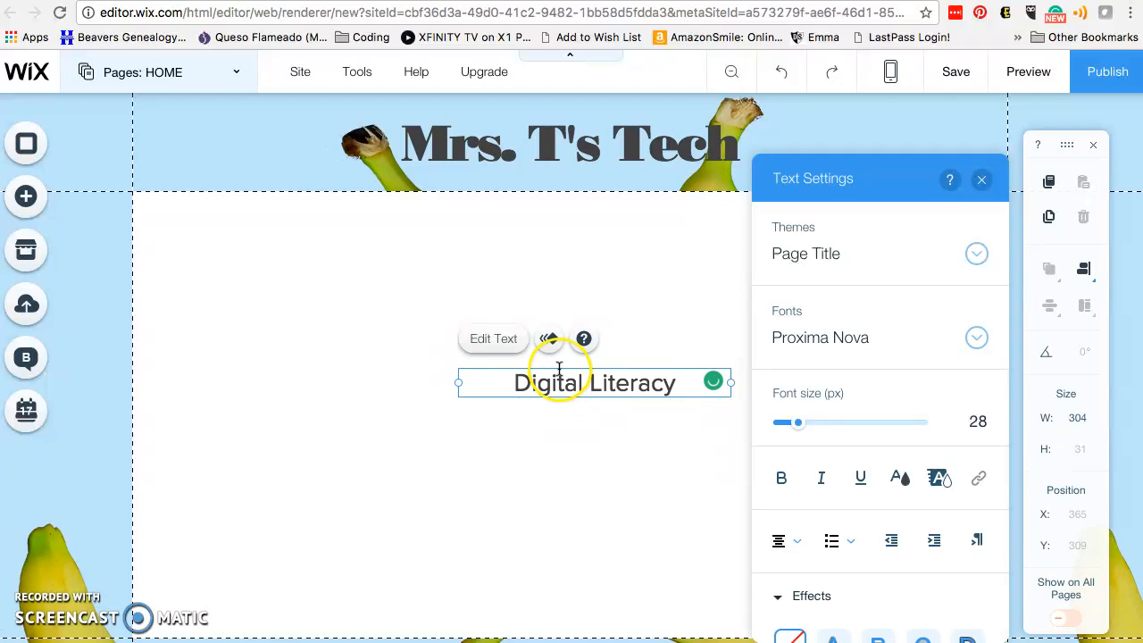
{"action": "left_click", "coordinate": [981, 179]}
{"action": "left_click_drag", "start_coordinate": [643, 372], "coordinate": [622, 228]}
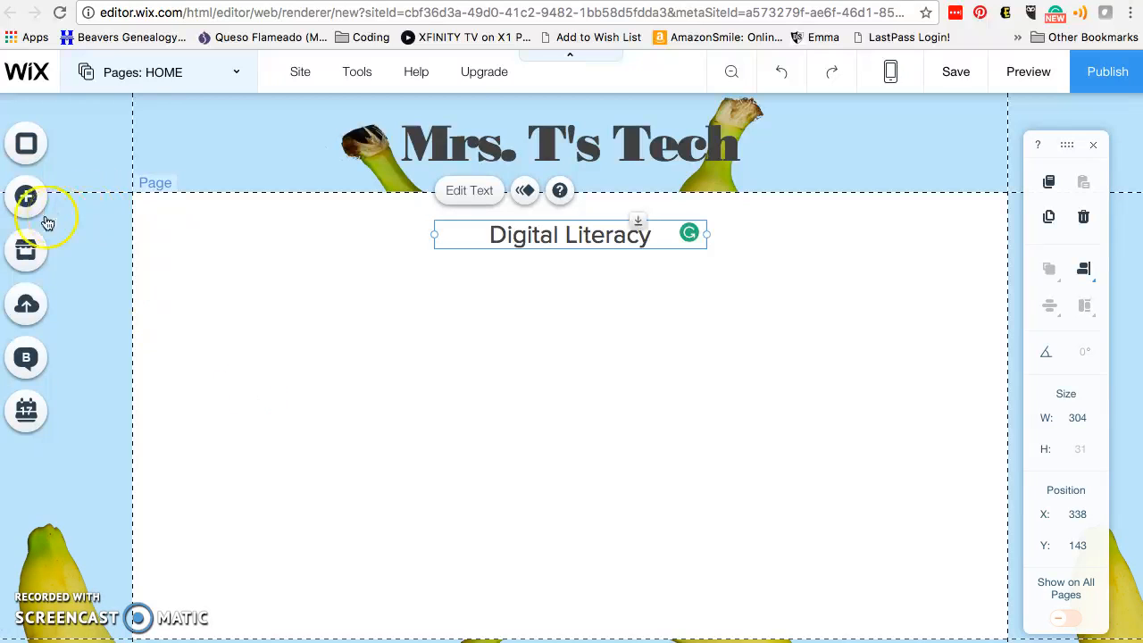
Step: Search the free Wix images for "keyboard" and add the "Surfing" picture of hands typing on a laptop to the page
{"action": "left_click", "coordinate": [28, 196]}
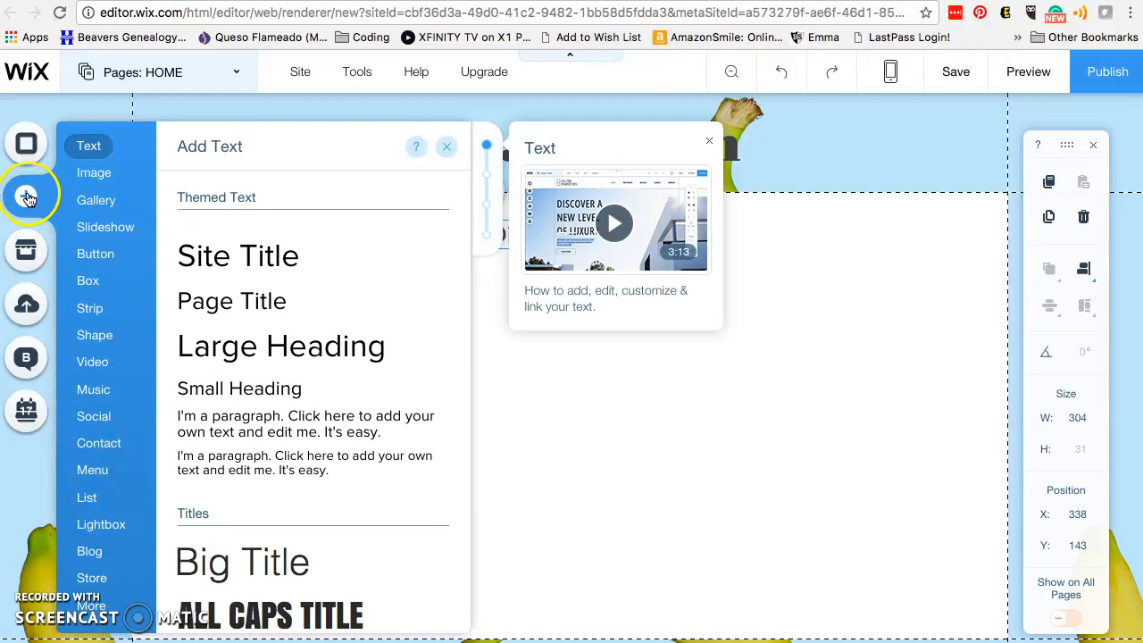
{"action": "left_click", "coordinate": [94, 174]}
{"action": "left_click", "coordinate": [295, 429]}
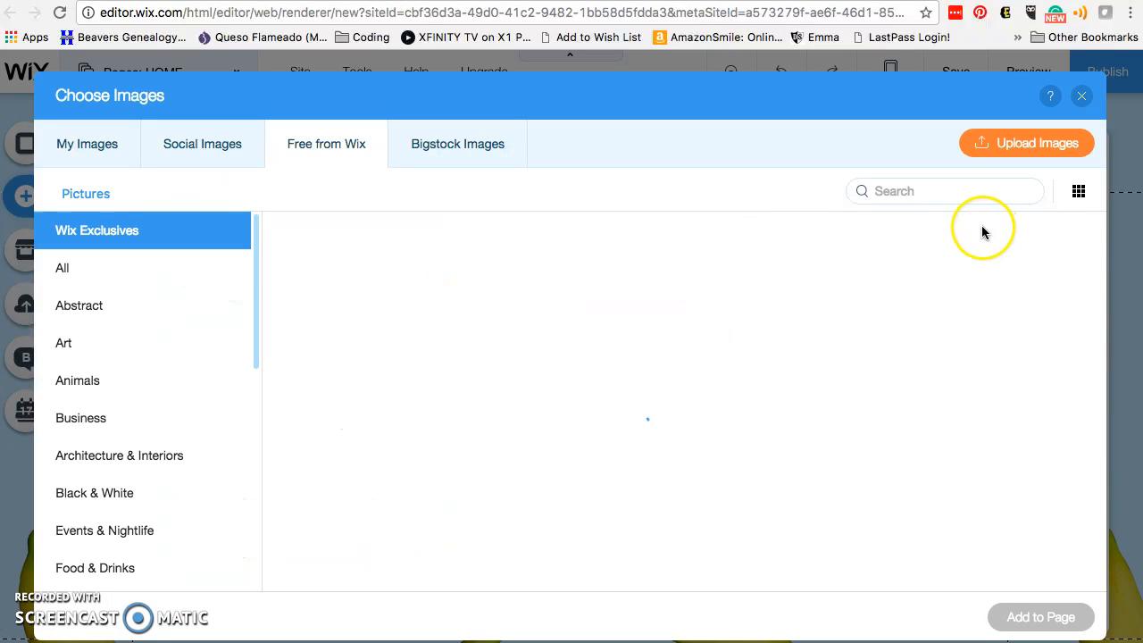
{"action": "left_click", "coordinate": [955, 191]}
{"action": "type", "text": "ky"}
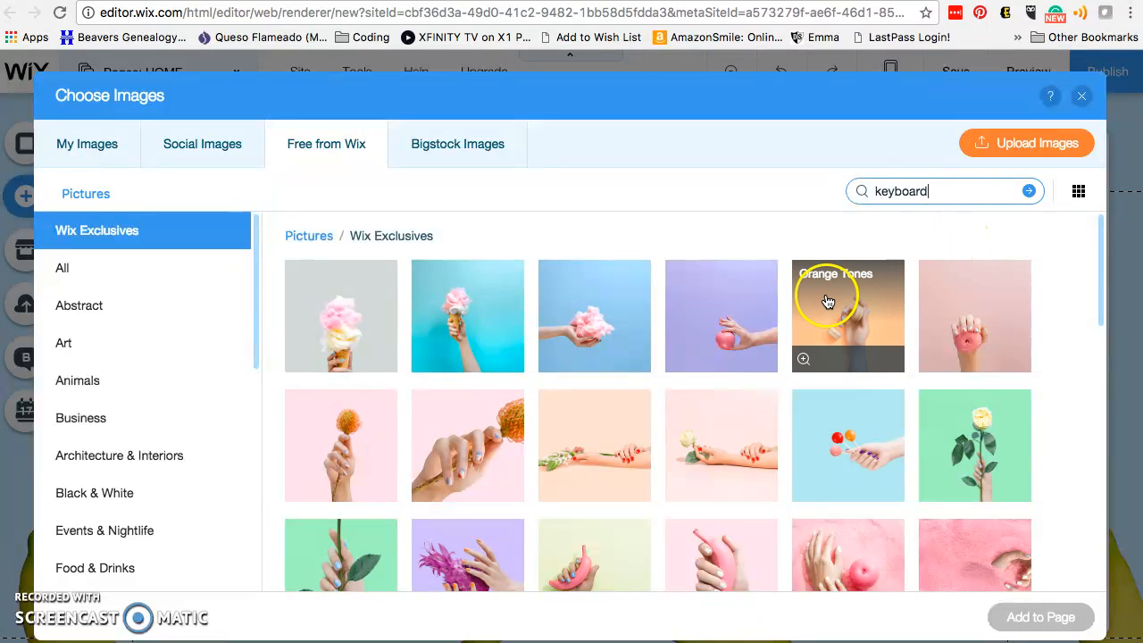
{"action": "key", "text": "Return"}
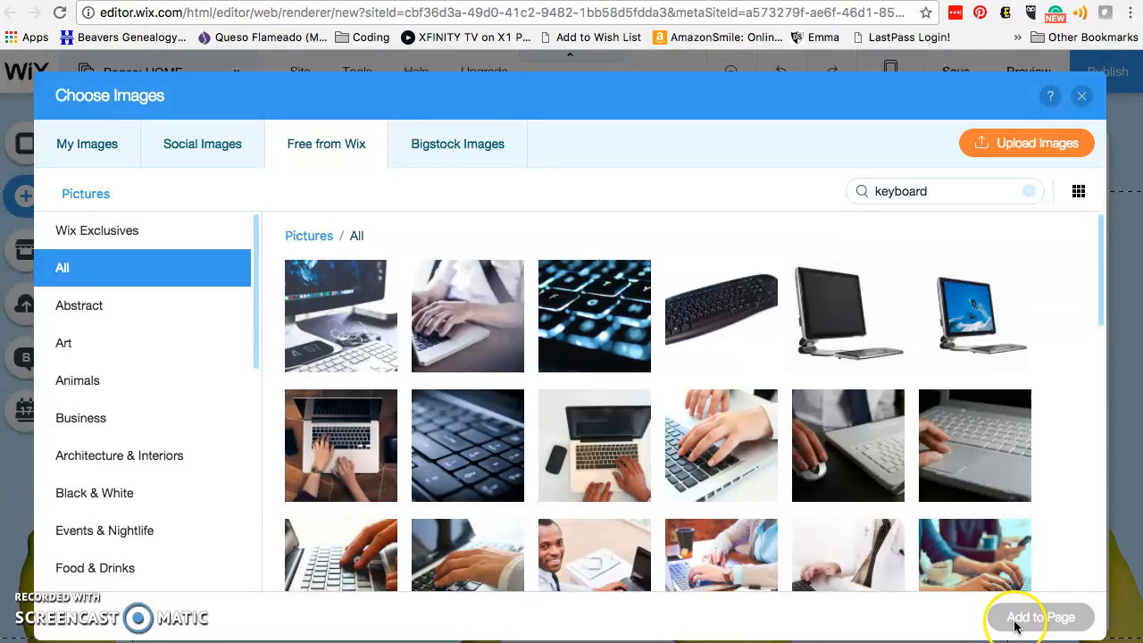
{"action": "left_click", "coordinate": [727, 468]}
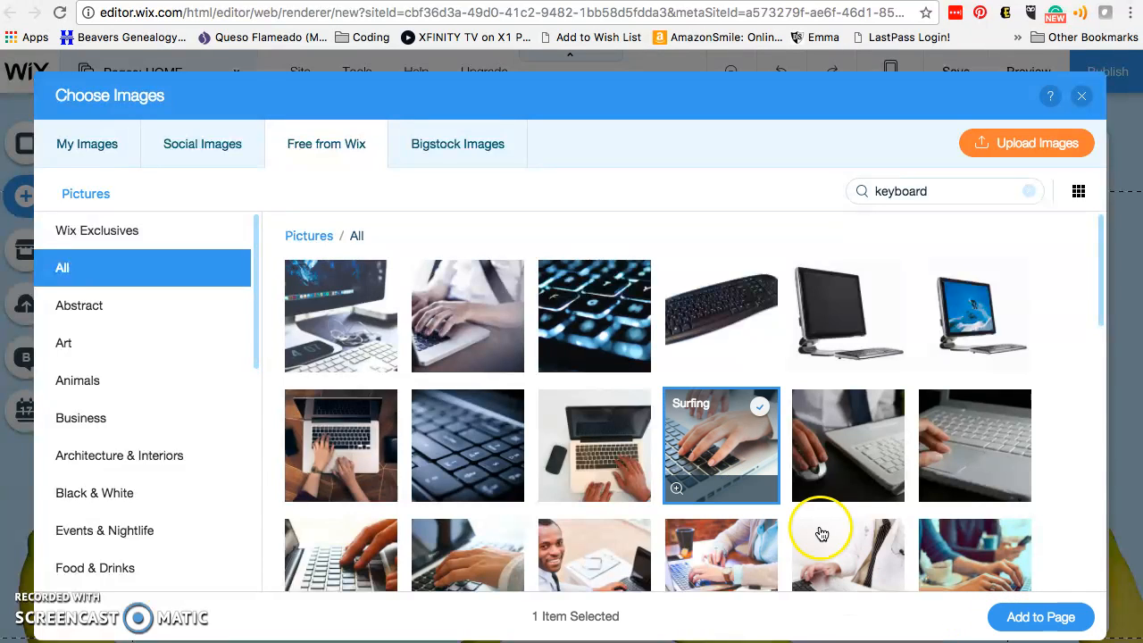
{"action": "left_click", "coordinate": [1013, 622]}
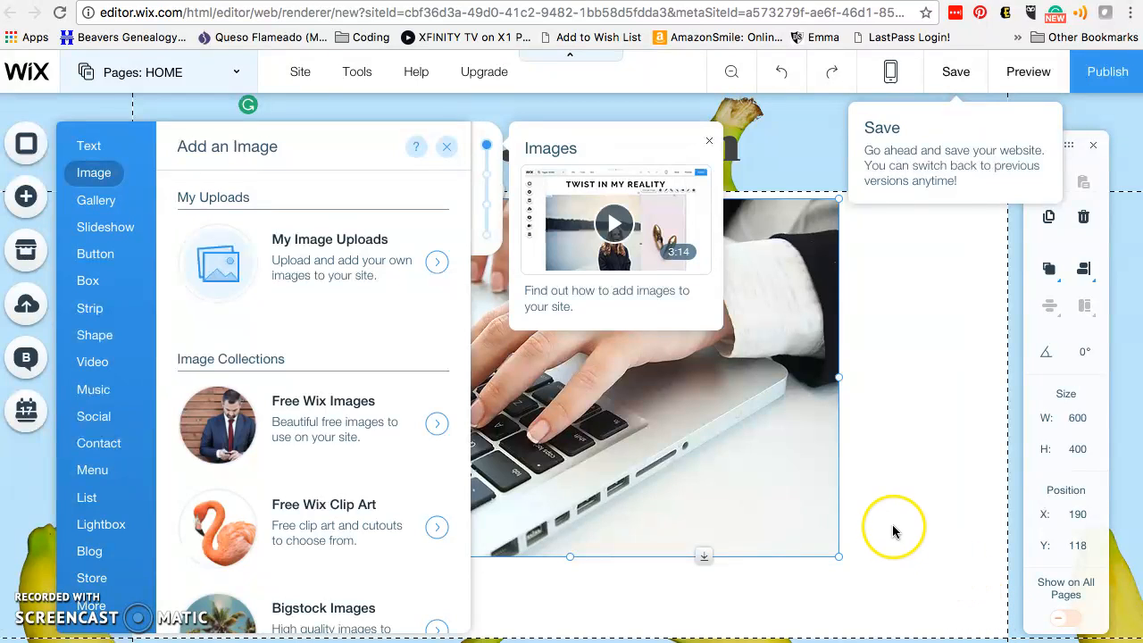
Step: Shrink the laptop picture to about 112 by 111 px and place it below the title at about X 35, Y 223
{"action": "left_click", "coordinate": [831, 525]}
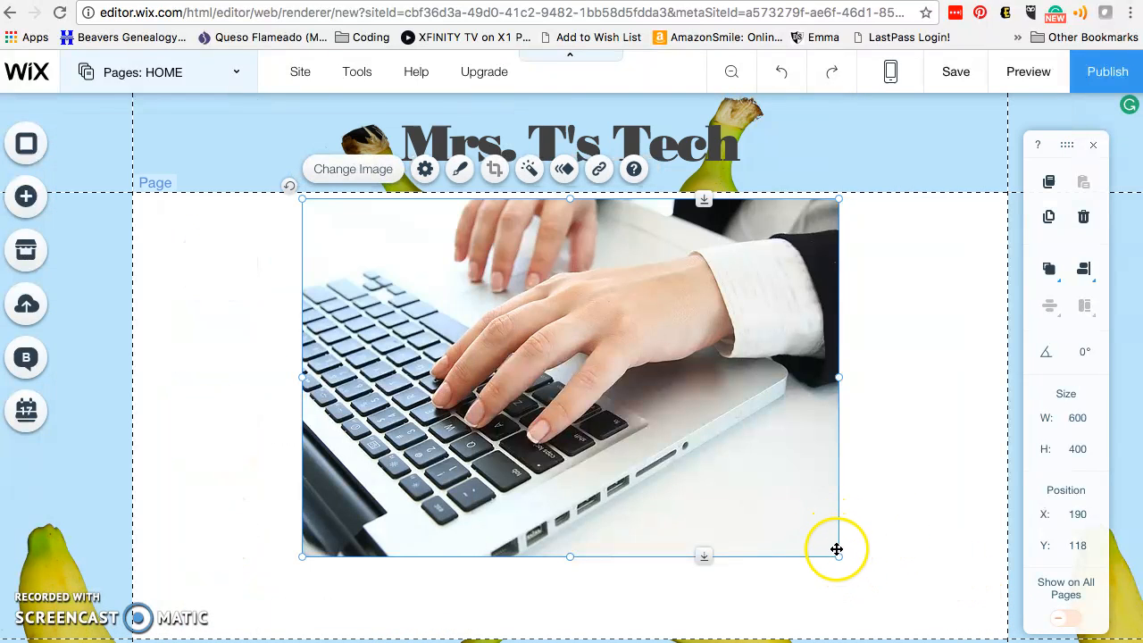
{"action": "left_click_drag", "start_coordinate": [837, 555], "coordinate": [403, 298]}
{"action": "left_click_drag", "start_coordinate": [324, 254], "coordinate": [204, 342]}
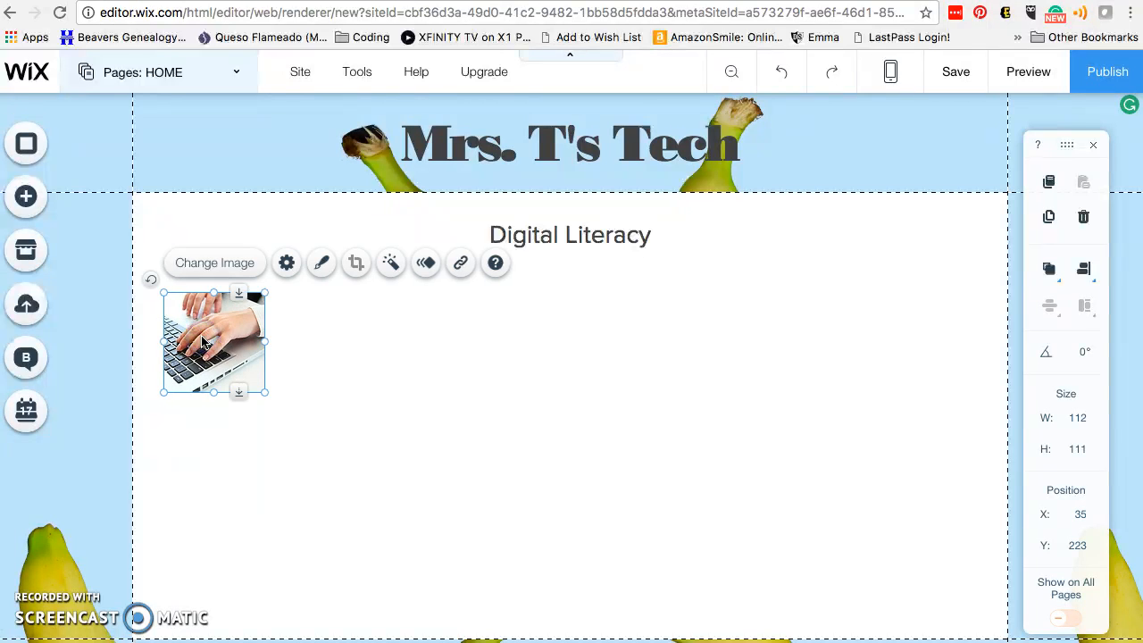
Step: Add a Georgia paragraph text element and place it beside the laptop picture at about X 225, Y 223
{"action": "left_click", "coordinate": [39, 197]}
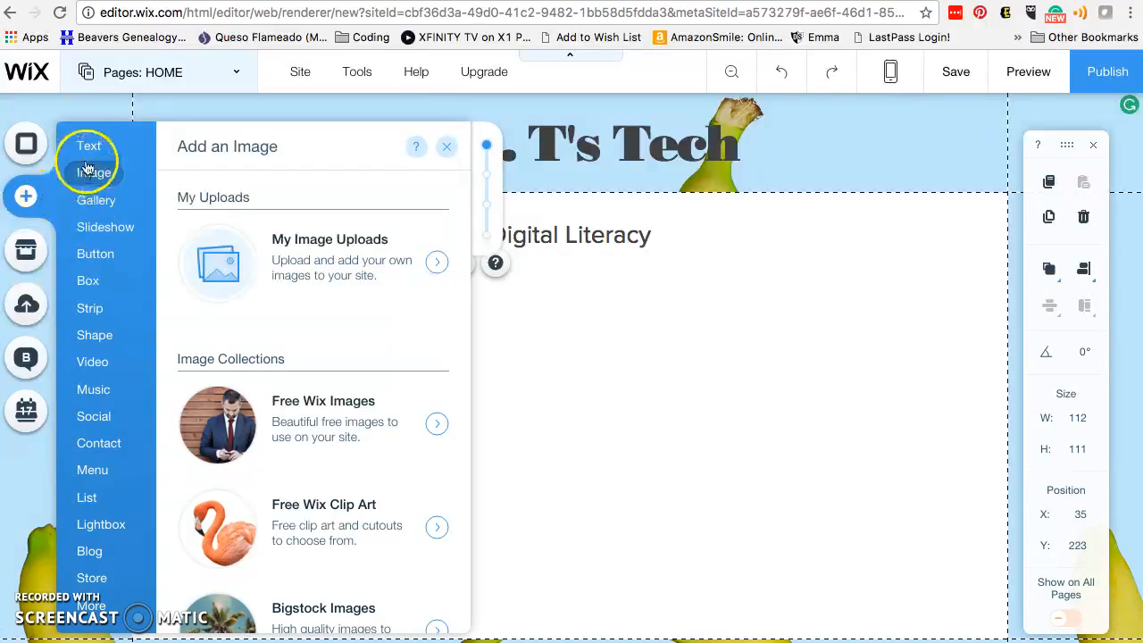
{"action": "left_click", "coordinate": [89, 148]}
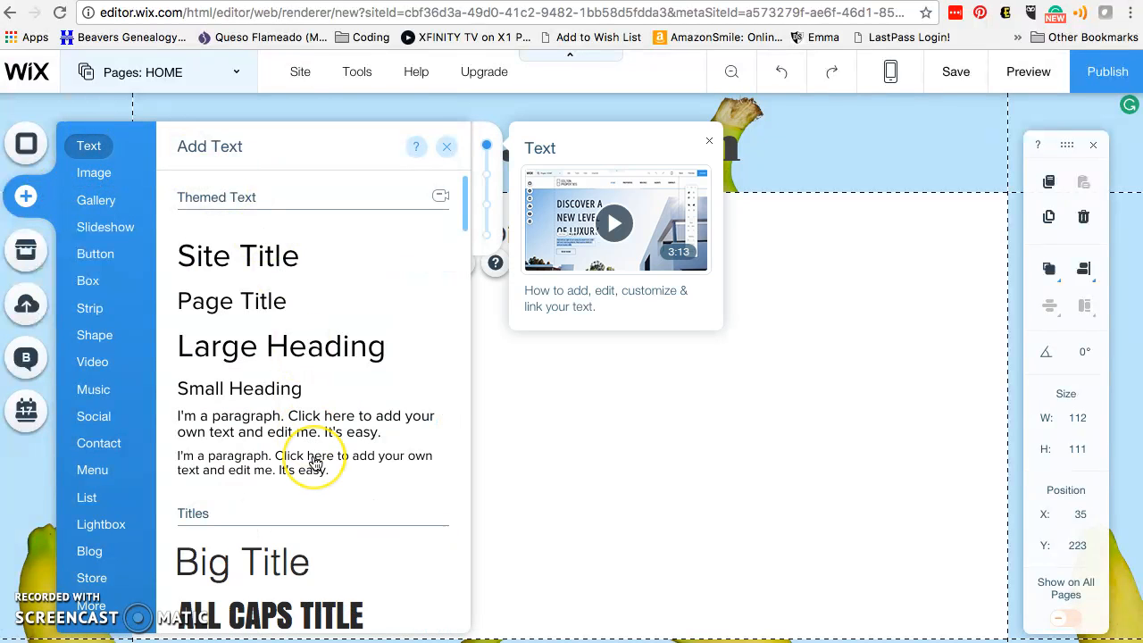
{"action": "scroll", "coordinate": [314, 463], "scroll_direction": "down", "scroll_amount": 10}
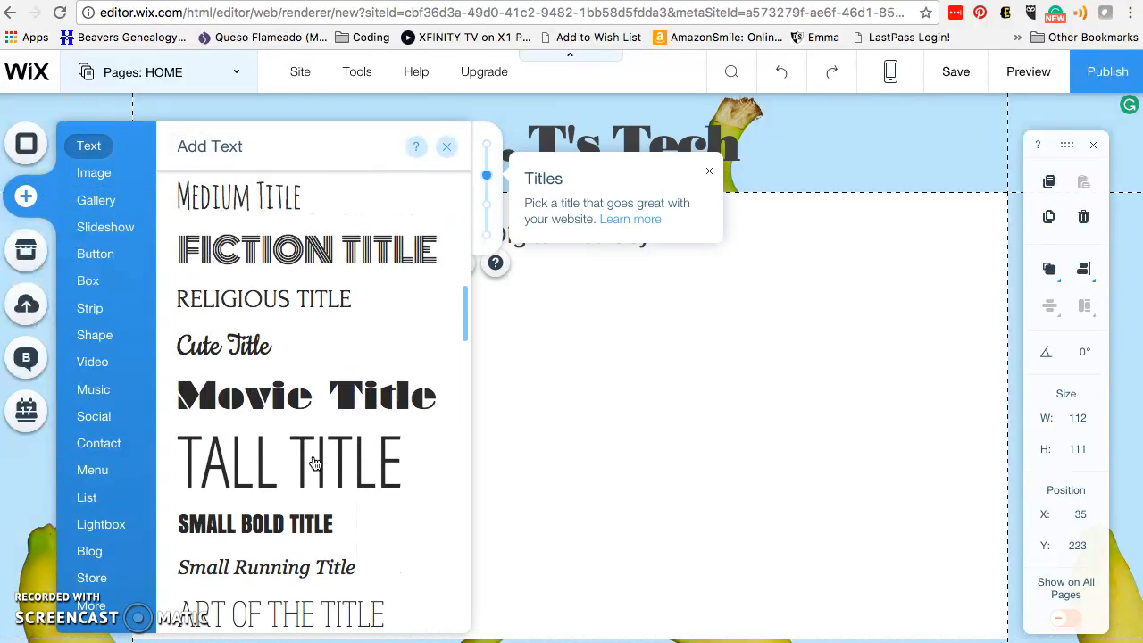
{"action": "scroll", "coordinate": [314, 462], "scroll_direction": "down", "scroll_amount": 12}
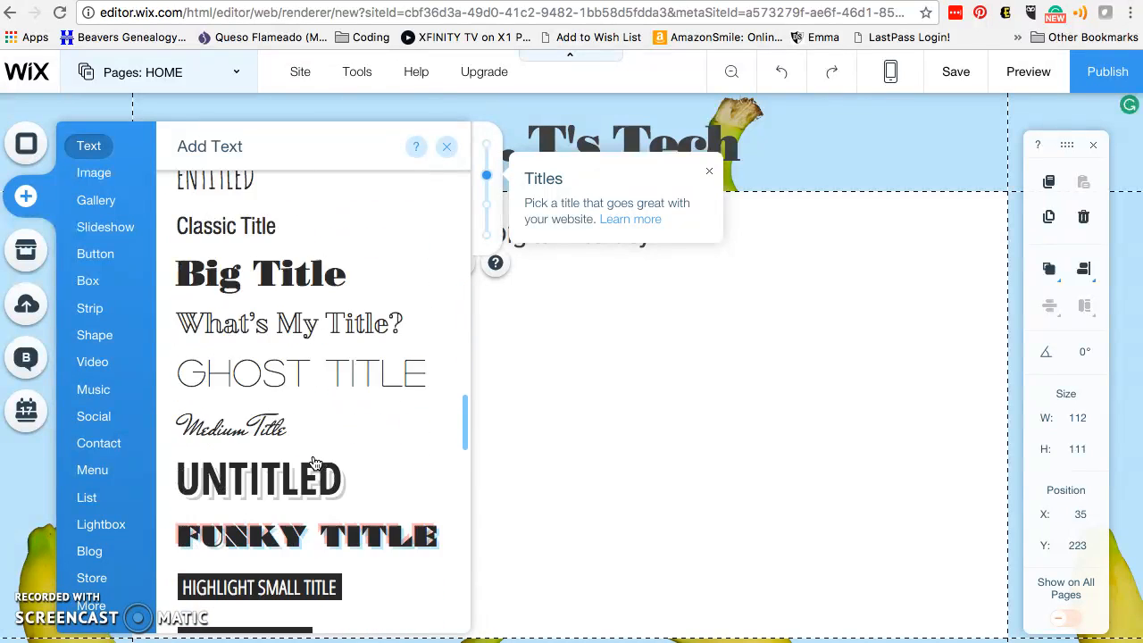
{"action": "scroll", "coordinate": [314, 462], "scroll_direction": "down", "scroll_amount": 10}
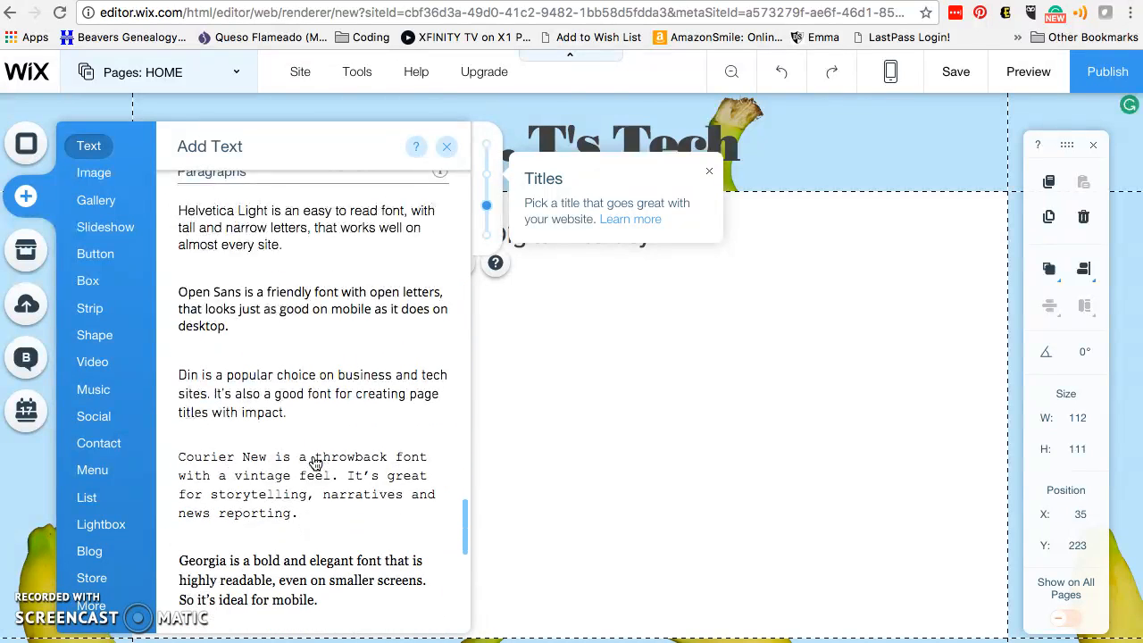
{"action": "left_click", "coordinate": [314, 540]}
{"action": "left_click", "coordinate": [310, 562]}
{"action": "left_click", "coordinate": [311, 566]}
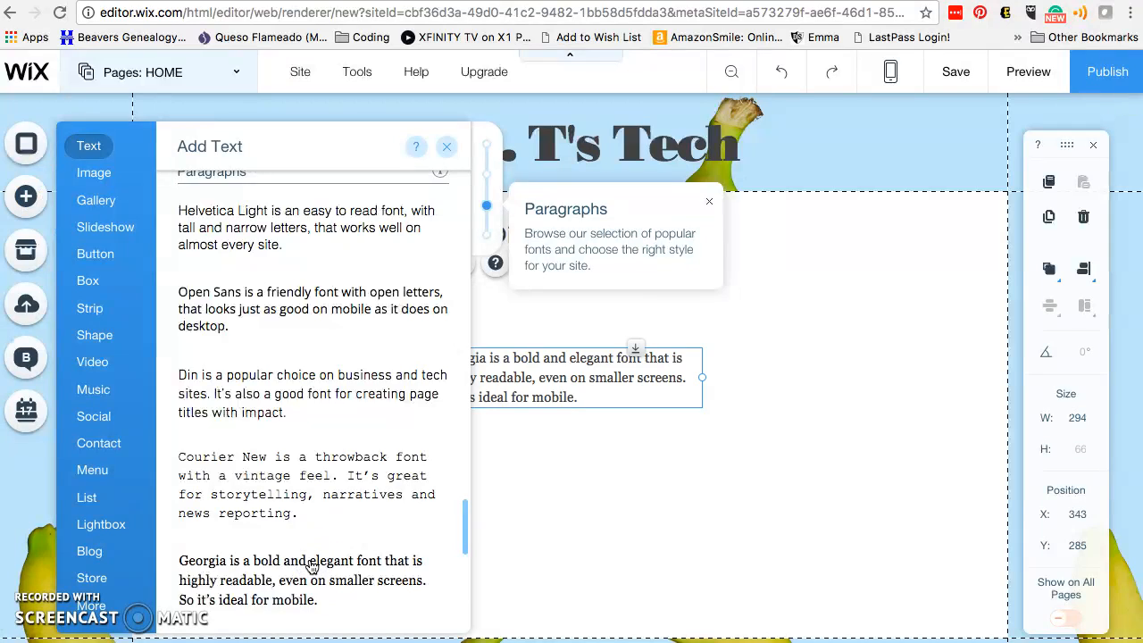
{"action": "left_click_drag", "start_coordinate": [585, 356], "coordinate": [481, 303]}
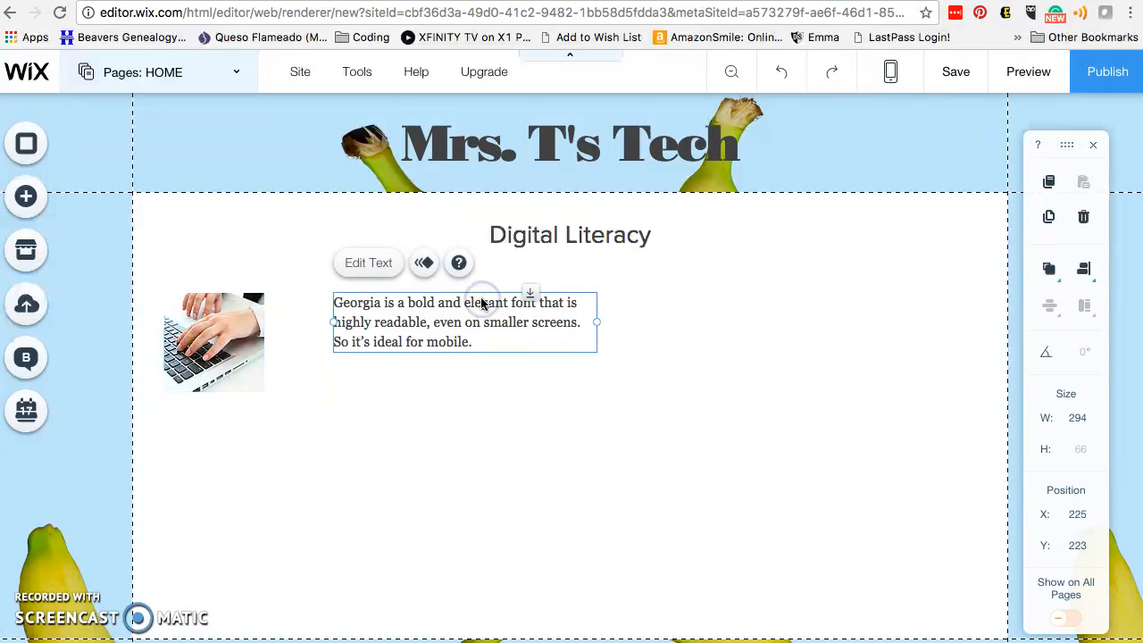
Step: Replace the paragraph's text with "Keyboarding", a blank line and "Paragraph"
{"action": "left_click", "coordinate": [393, 272]}
{"action": "type", "text": "Keyboarding"}
{"action": "key", "text": "Return"}
{"action": "key", "text": "Return"}
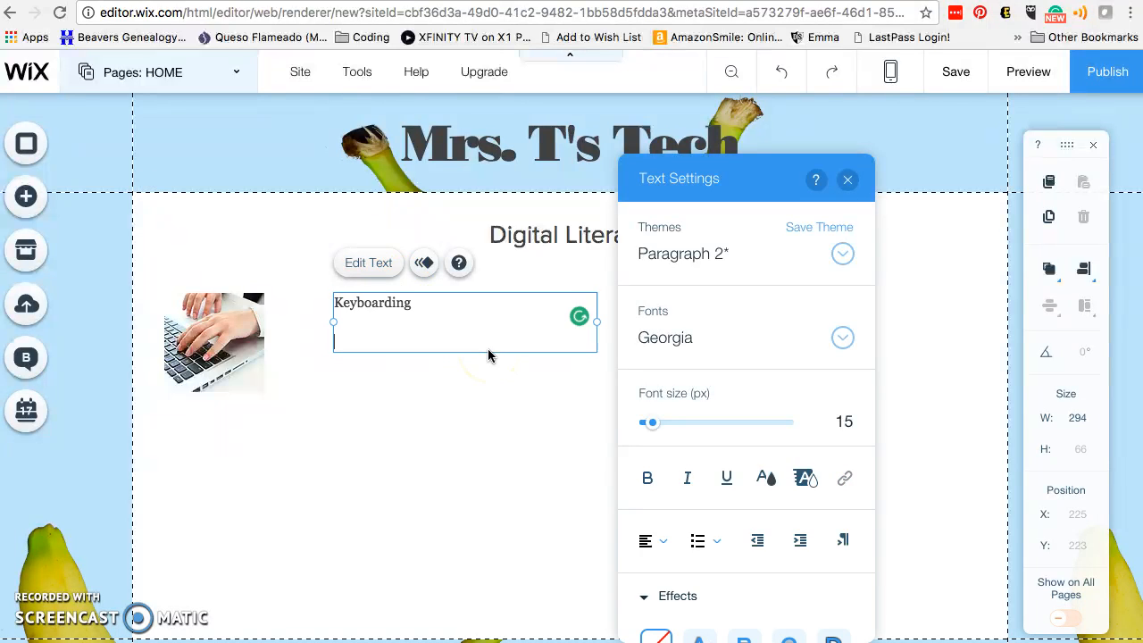
{"action": "type", "text": "Para"}
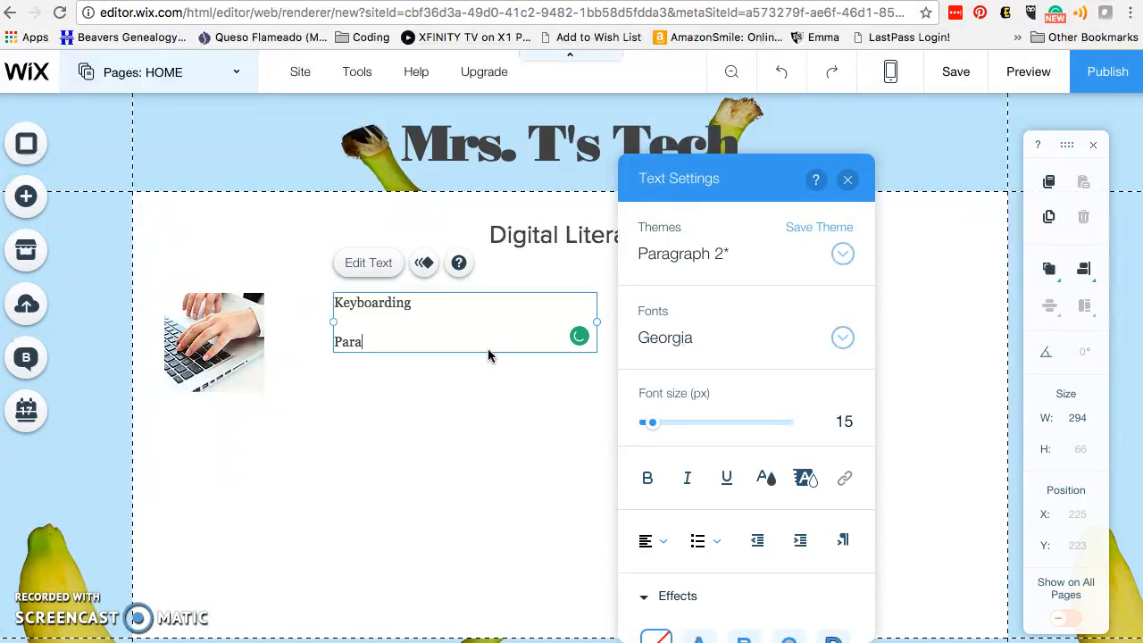
{"action": "type", "text": "graph"}
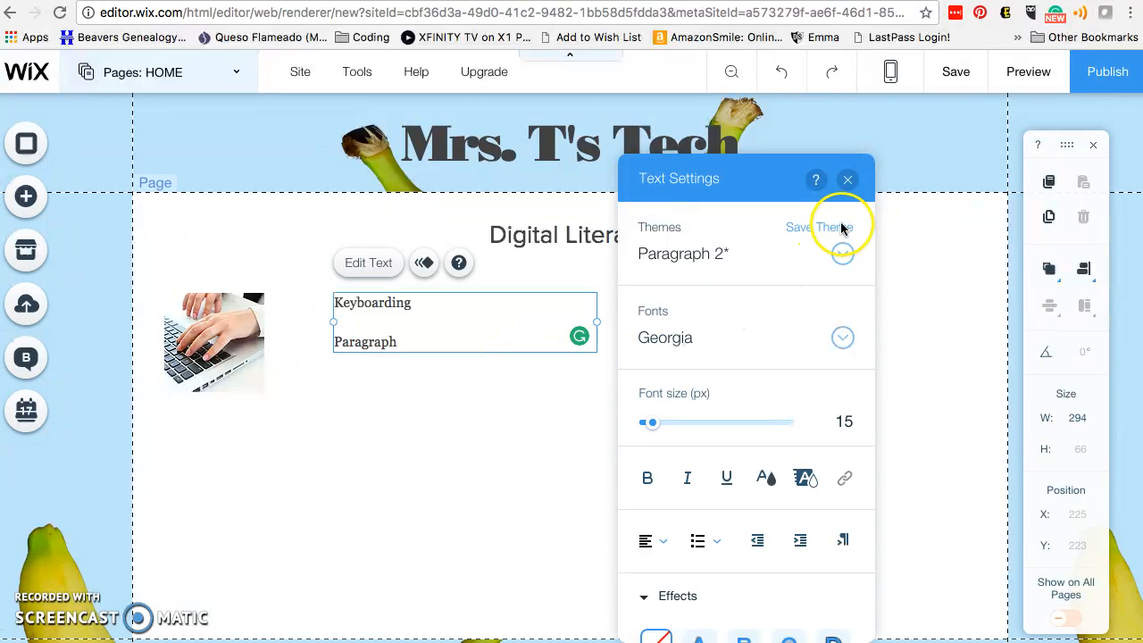
Step: Close the text settings, widen the Keyboarding text box to about 562 px and deselect it
{"action": "left_click", "coordinate": [847, 180]}
{"action": "left_click_drag", "start_coordinate": [596, 321], "coordinate": [836, 332]}
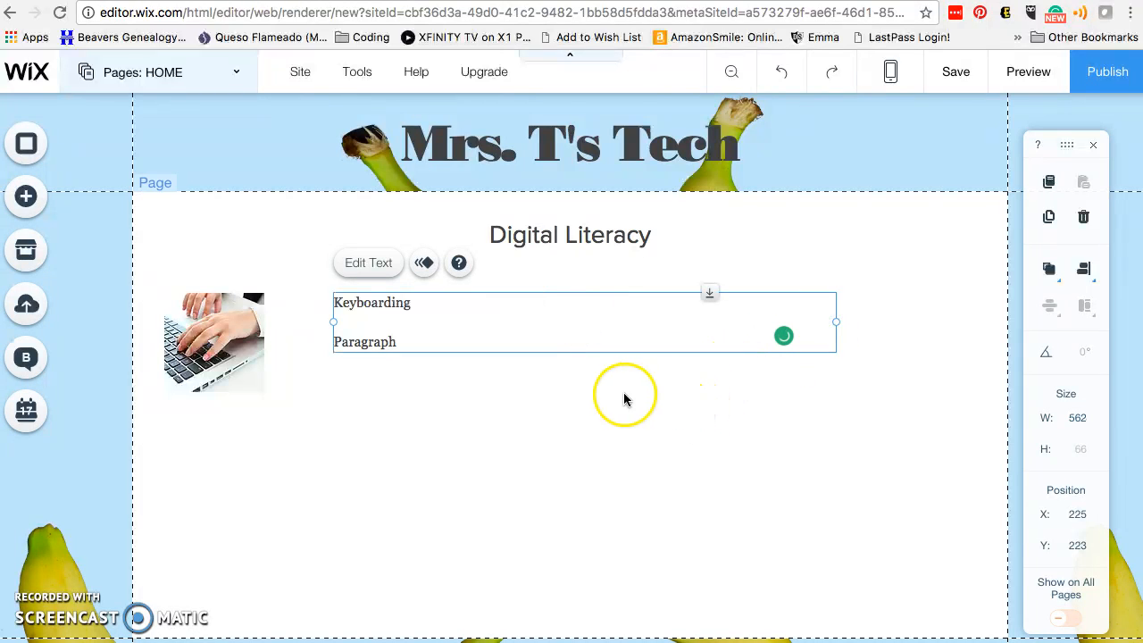
{"action": "left_click", "coordinate": [260, 486]}
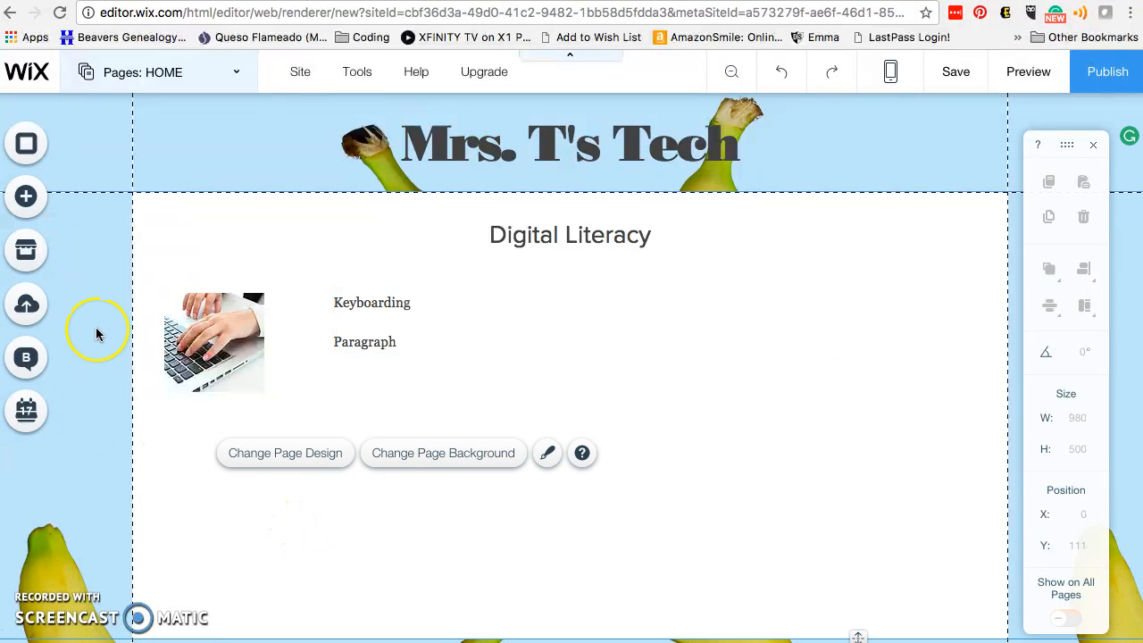
Step: Search the free Wix images for "coding" and add the picture of a person in blue at a monitor showing code
{"action": "left_click", "coordinate": [39, 200]}
{"action": "left_click", "coordinate": [94, 174]}
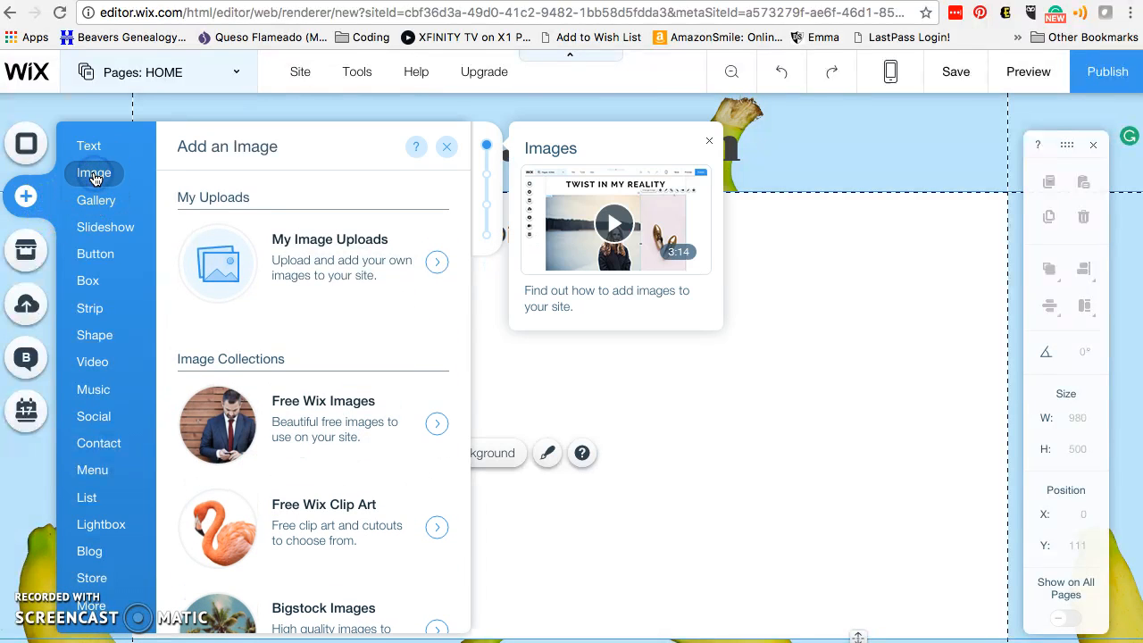
{"action": "left_click", "coordinate": [345, 434]}
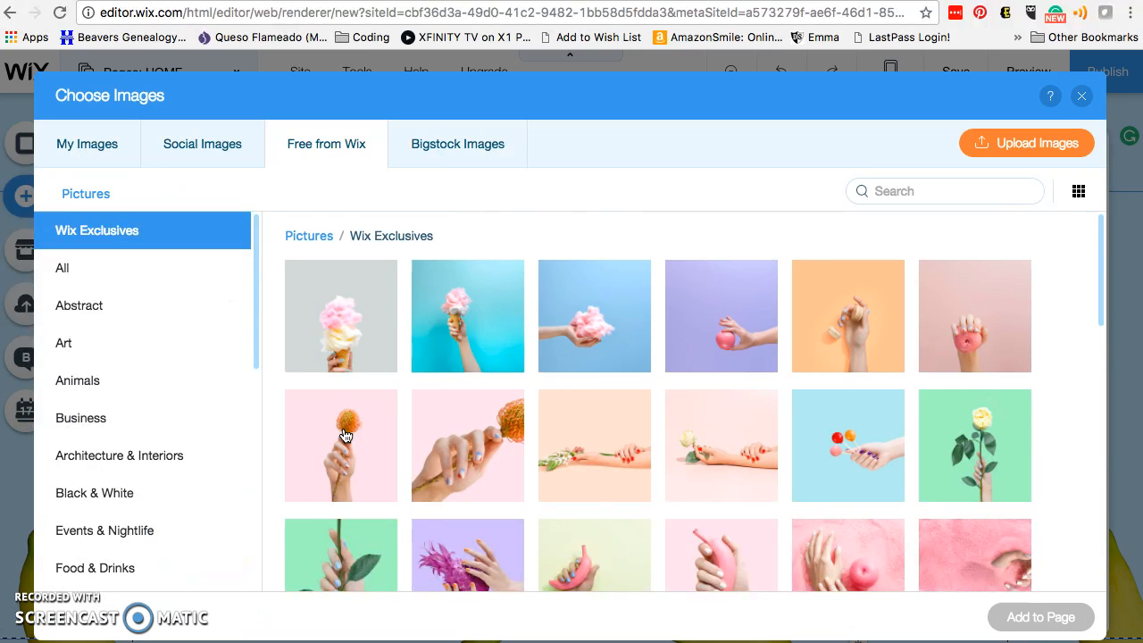
{"action": "left_click", "coordinate": [899, 192]}
{"action": "type", "text": "cod"}
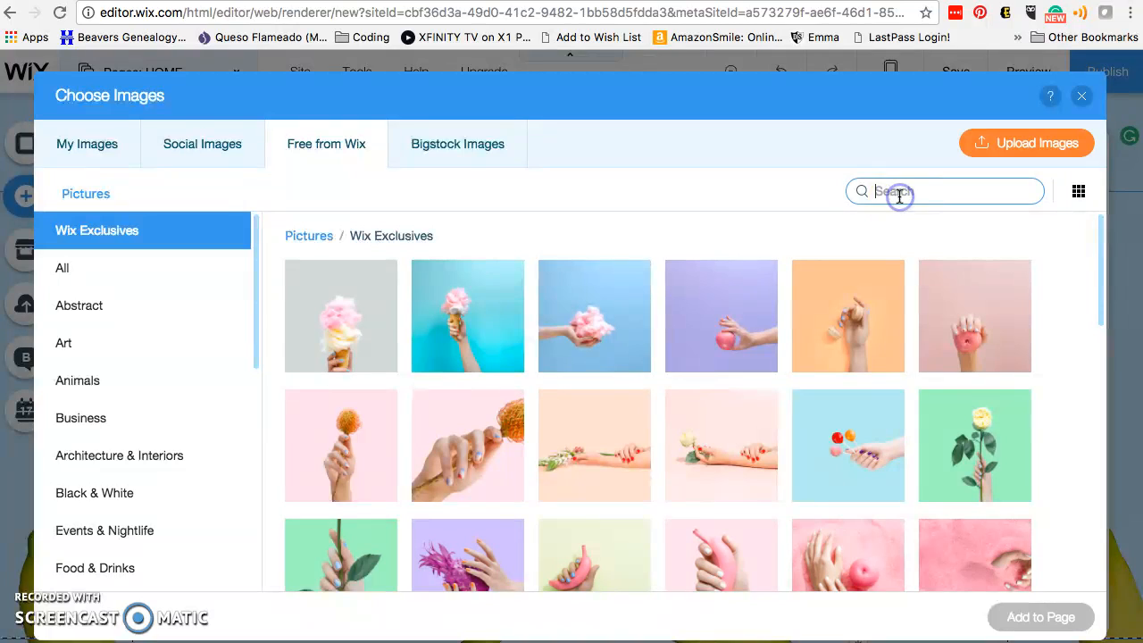
{"action": "key", "text": "Return"}
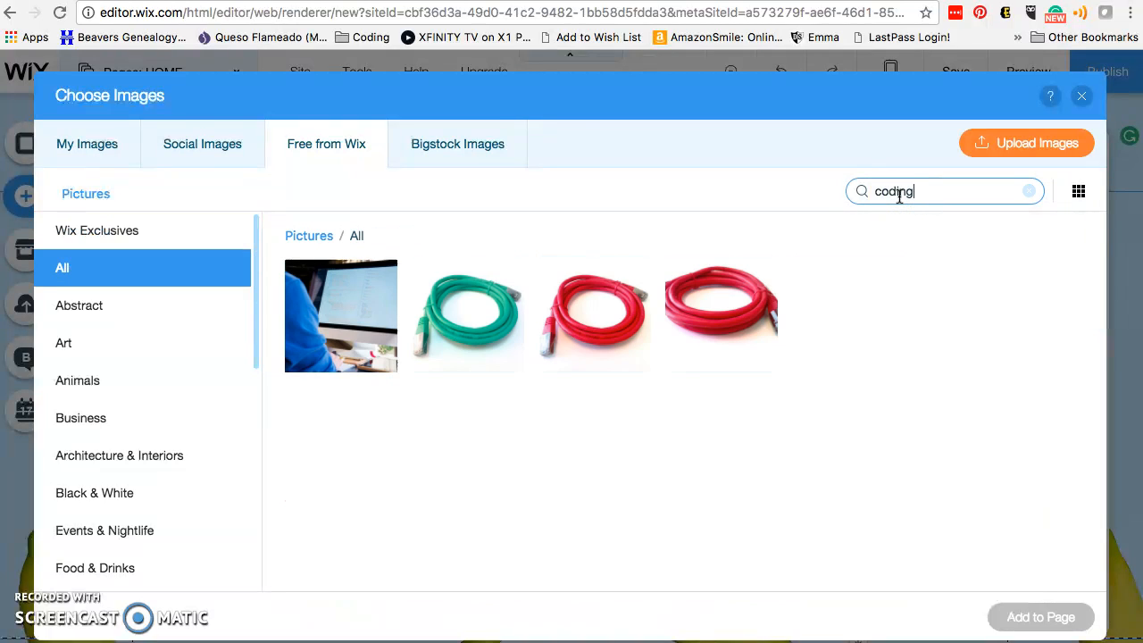
{"action": "left_click", "coordinate": [324, 309]}
{"action": "left_click", "coordinate": [1016, 619]}
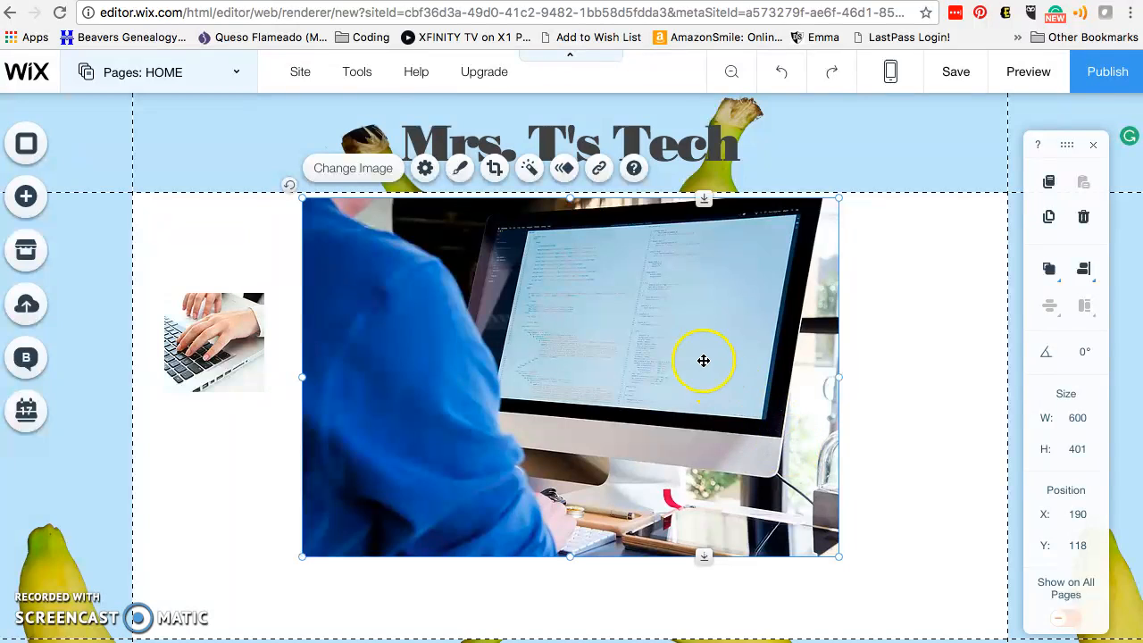
Step: Move the coding picture below the laptop picture at X 35, Y 396, and shrink it to about 112 by 116 px
{"action": "left_click_drag", "start_coordinate": [675, 319], "coordinate": [533, 570]}
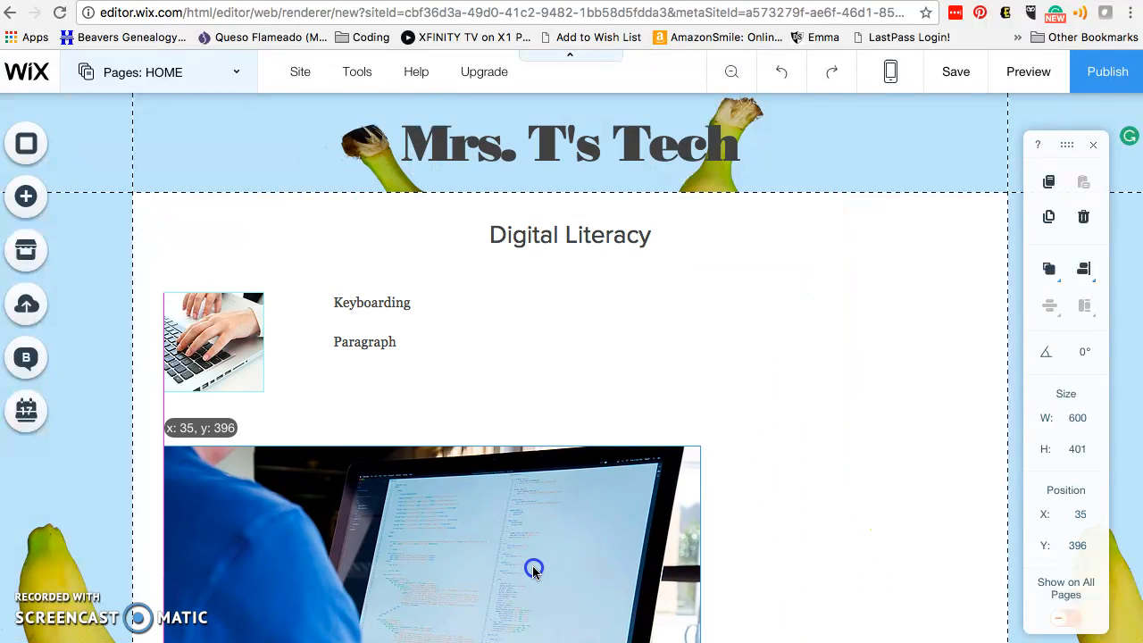
{"action": "left_click_drag", "start_coordinate": [532, 568], "coordinate": [533, 568]}
{"action": "scroll", "coordinate": [544, 546], "scroll_direction": "down", "scroll_amount": 2}
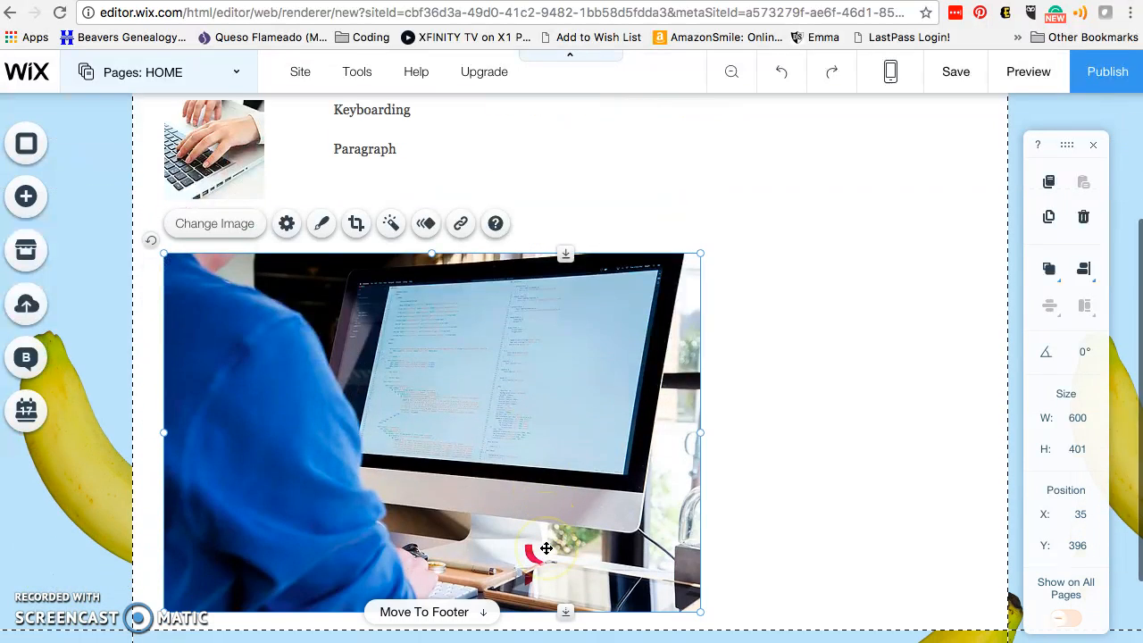
{"action": "scroll", "coordinate": [543, 546], "scroll_direction": "down", "scroll_amount": 1}
{"action": "left_click_drag", "start_coordinate": [698, 582], "coordinate": [267, 333]}
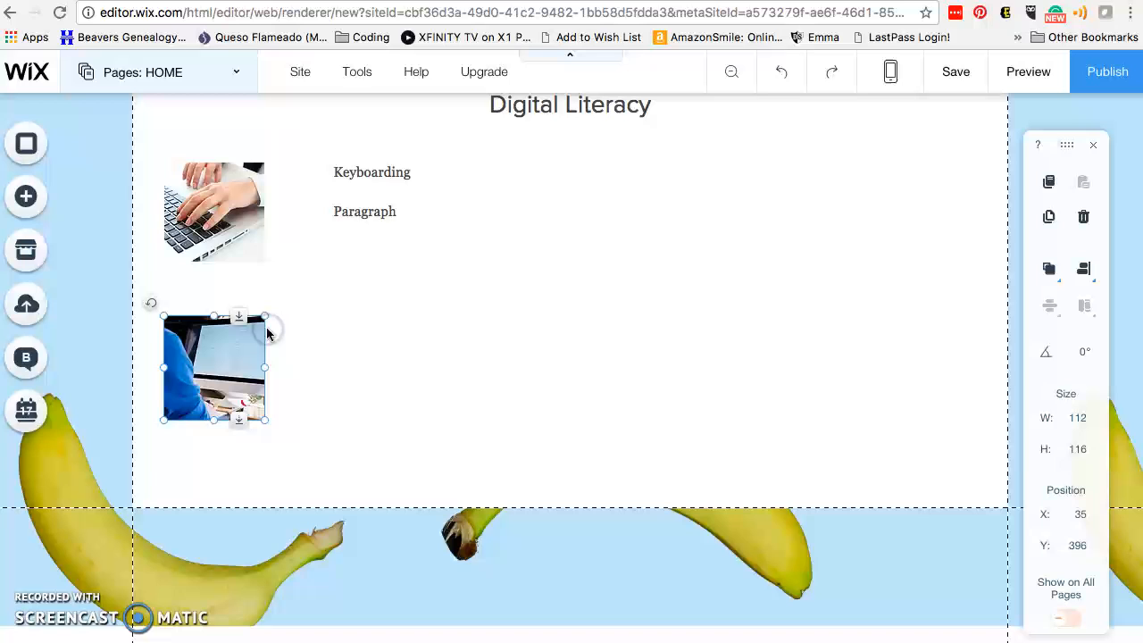
{"action": "left_click", "coordinate": [346, 391]}
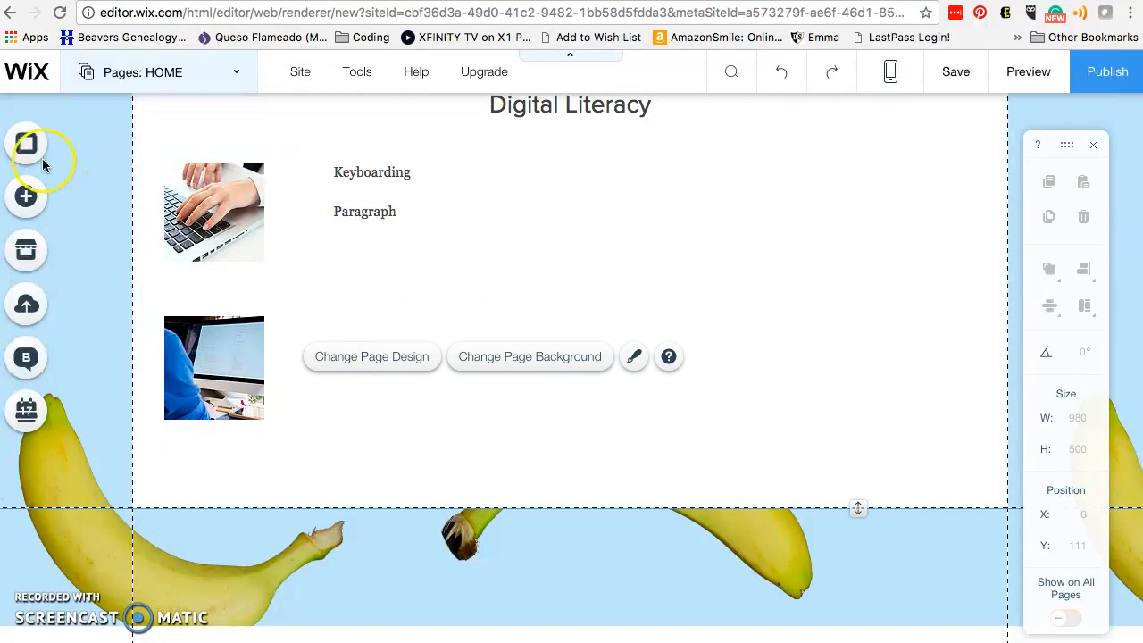
Step: Add another Georgia paragraph text element and place it beside the coding picture at about X 225, Y 396
{"action": "left_click", "coordinate": [26, 197]}
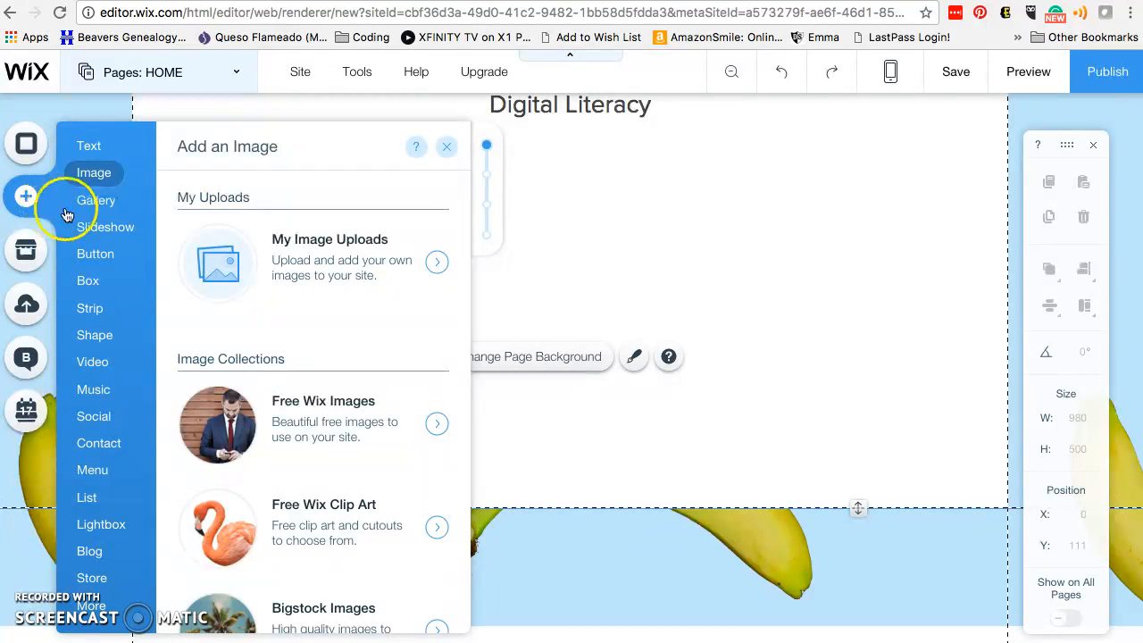
{"action": "left_click", "coordinate": [100, 146]}
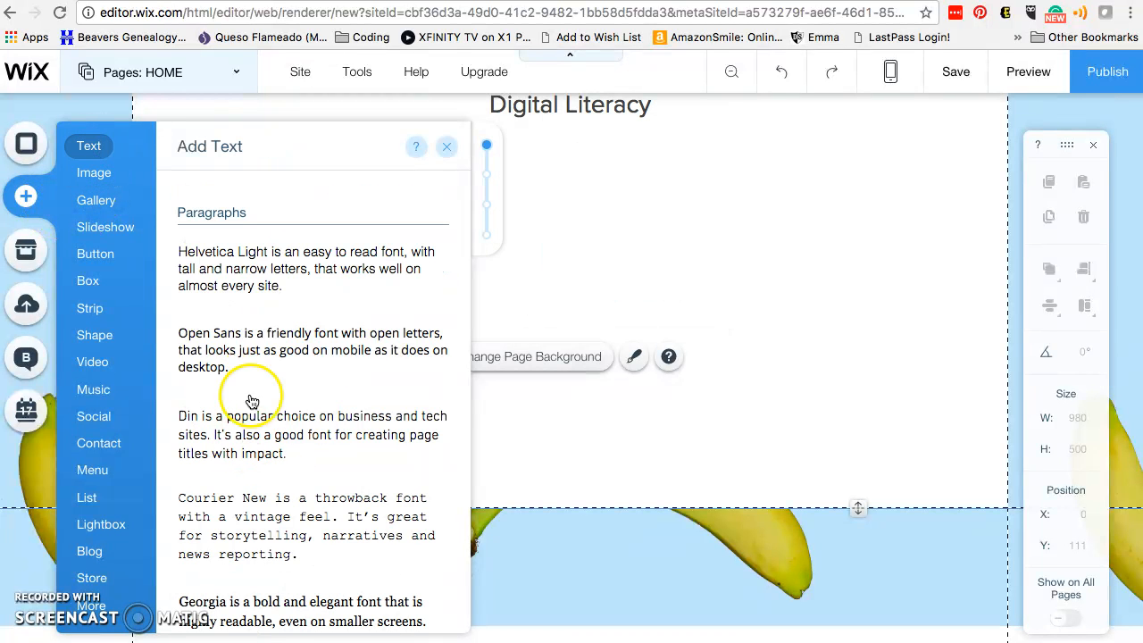
{"action": "scroll", "coordinate": [268, 524], "scroll_direction": "down", "scroll_amount": 1}
{"action": "left_click_drag", "start_coordinate": [255, 592], "coordinate": [462, 337]}
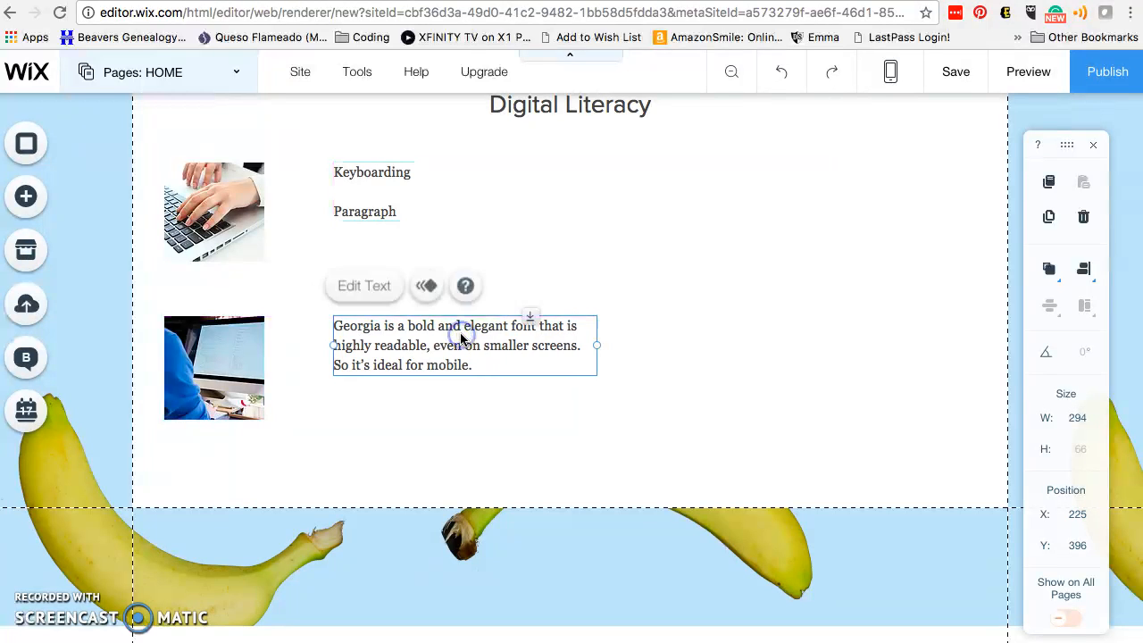